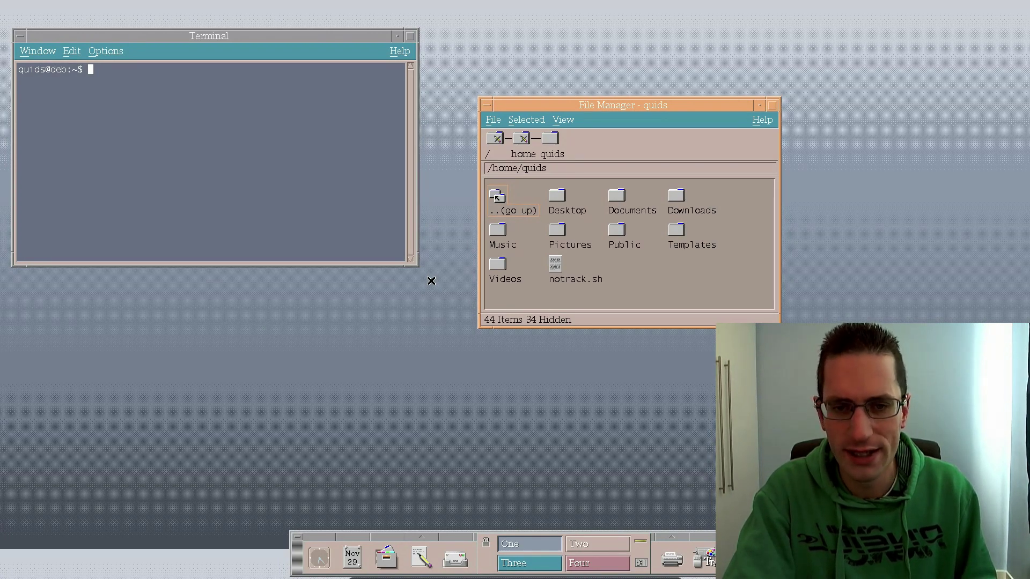
Cycle through workspaces Two, Four and Three, then return to workspace One
click(596, 541)
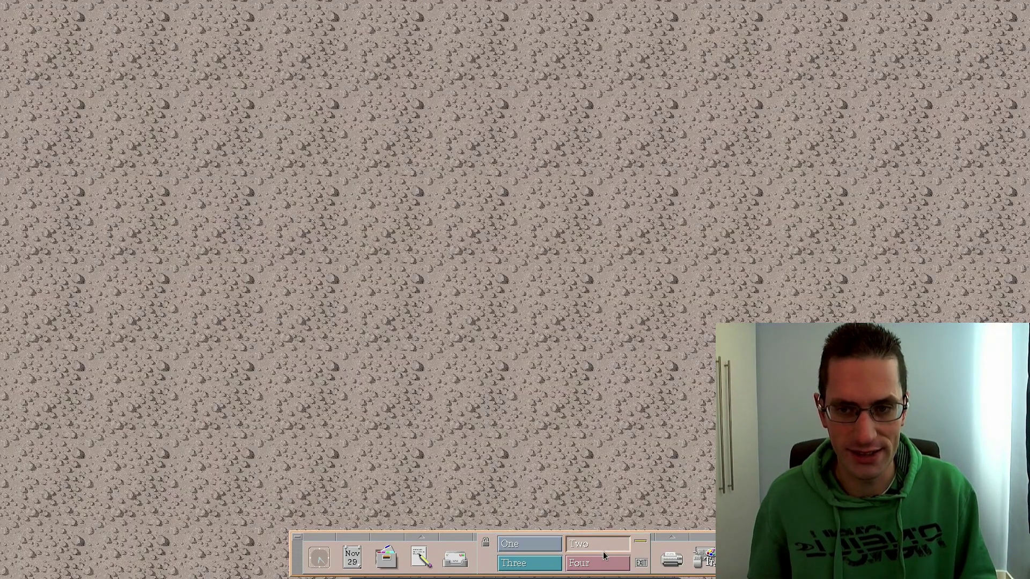
click(597, 563)
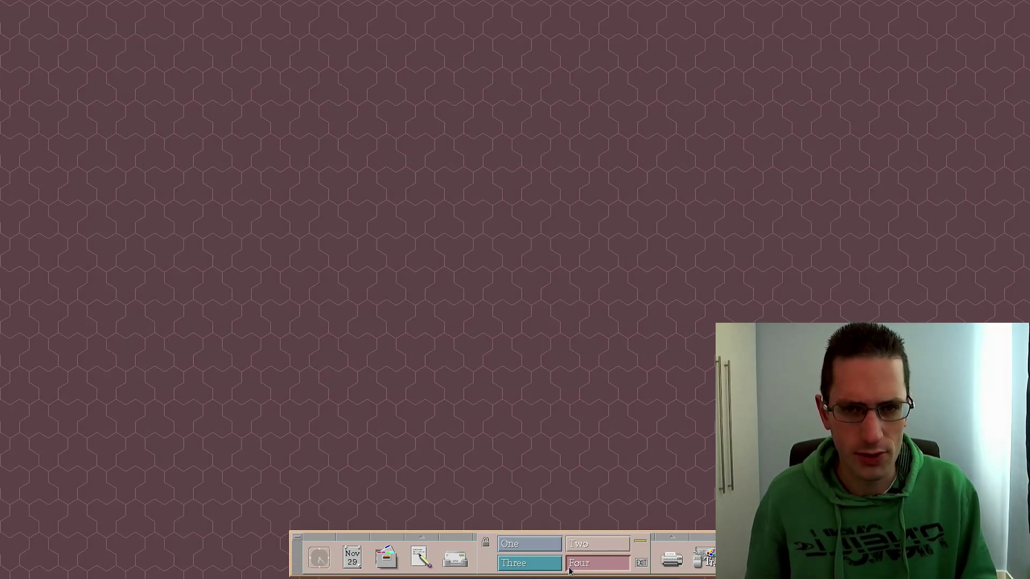
click(531, 567)
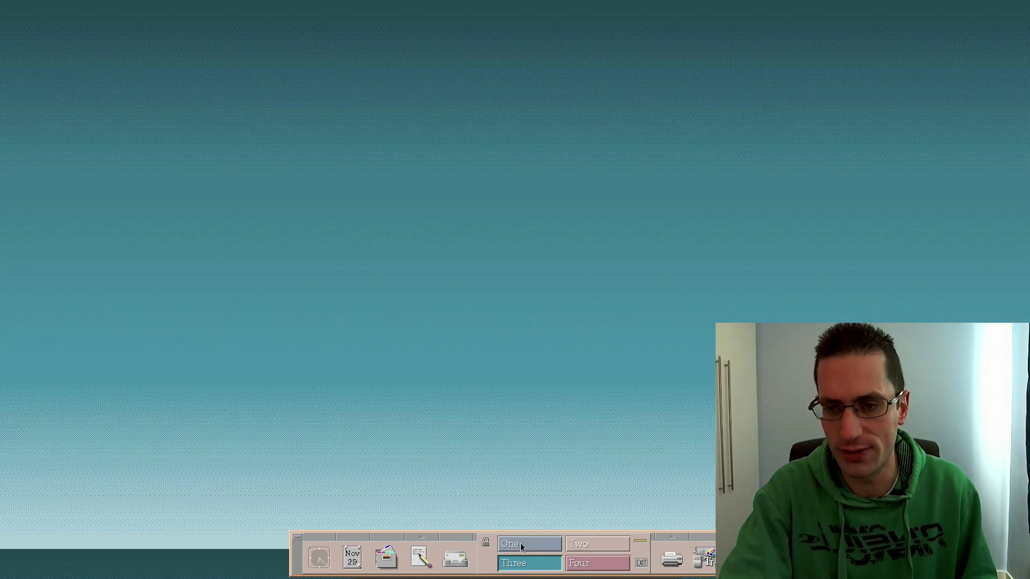
click(520, 543)
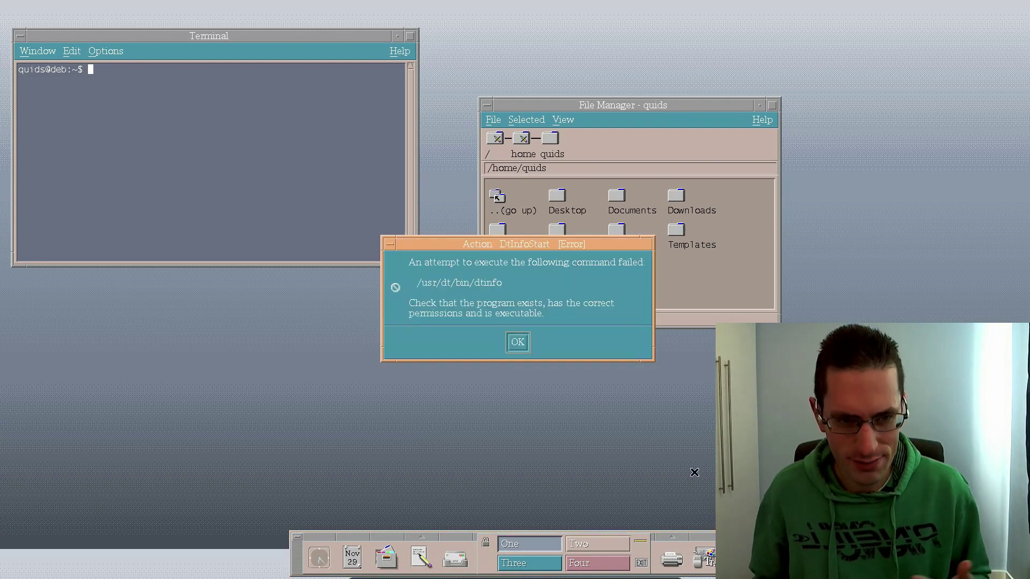
Dismiss the command error, then open, enlarge and close the Desktop_Apps application group
click(517, 344)
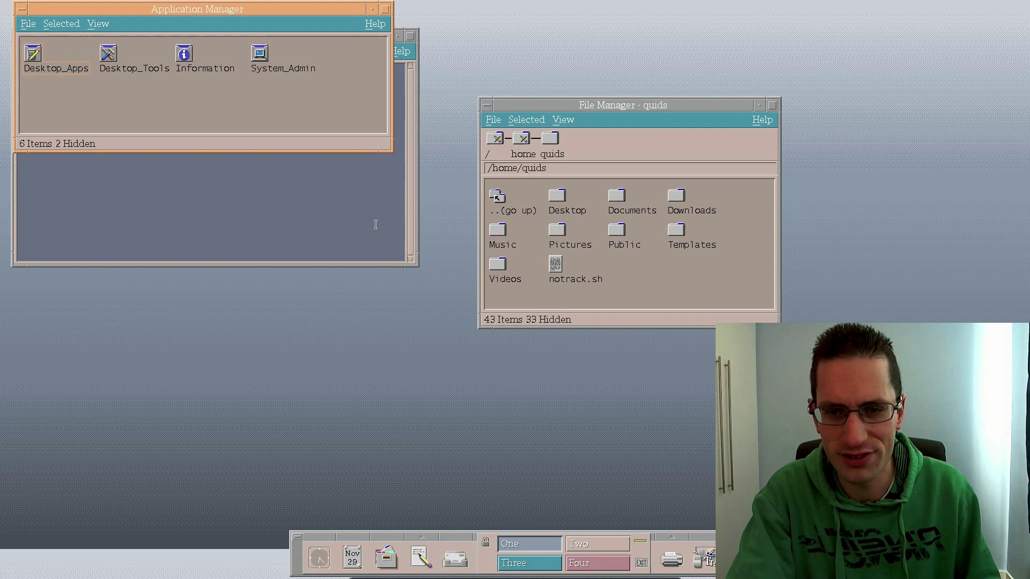
double_click(44, 61)
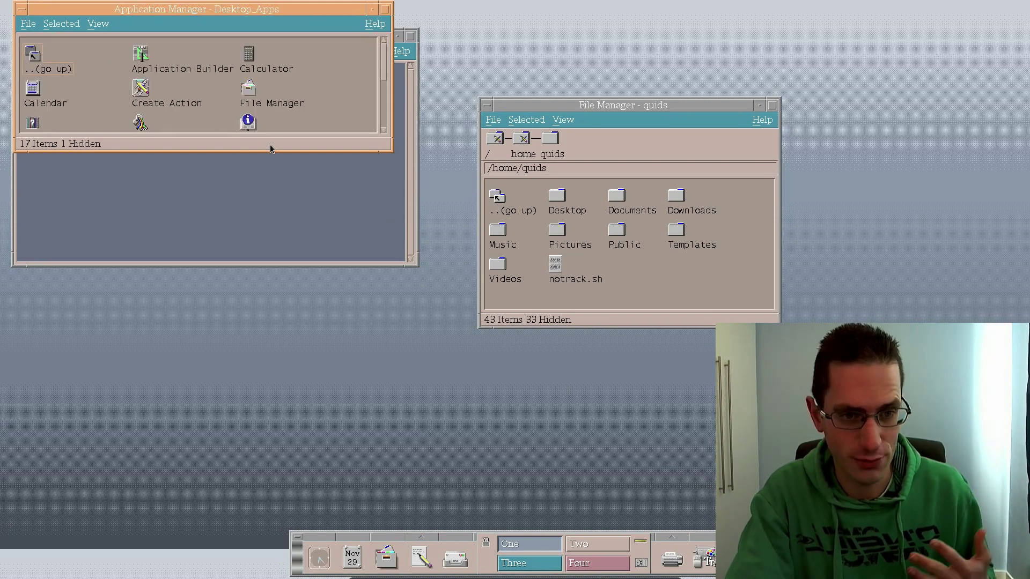
drag(271, 152, 313, 364)
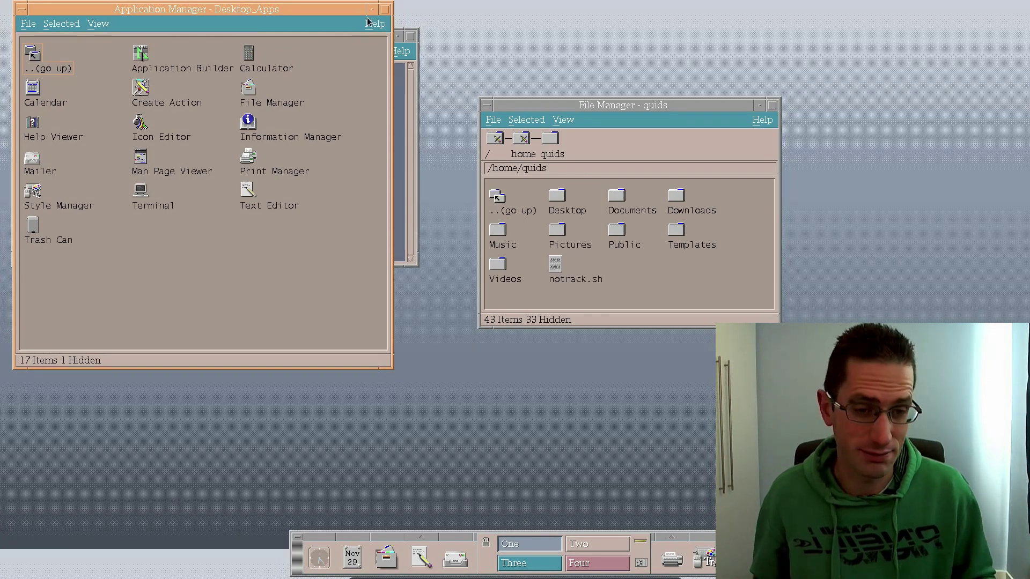
click(23, 15)
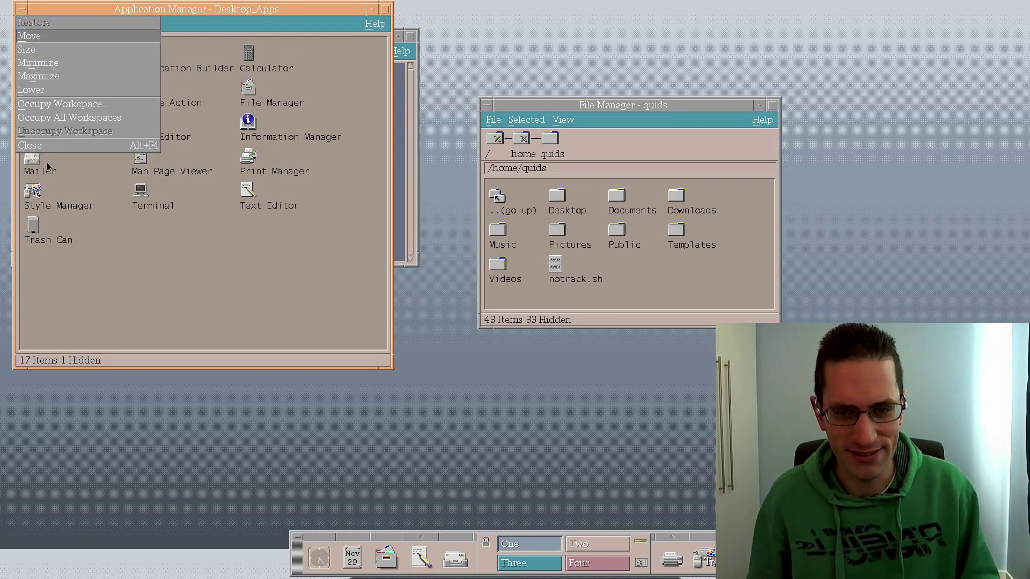
click(43, 132)
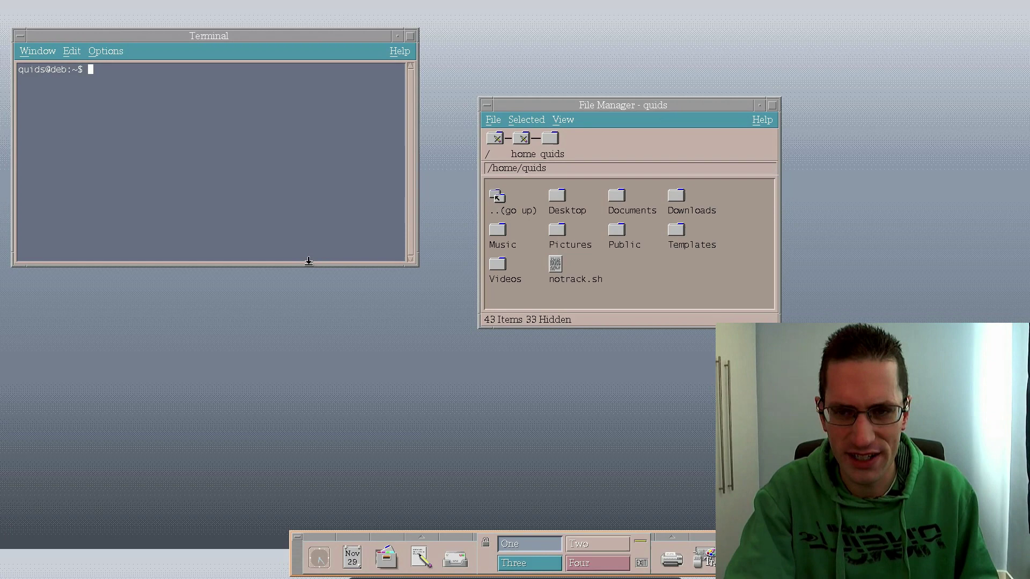
Run free -m in the Terminal to list memory and swap in megabytes
click(111, 116)
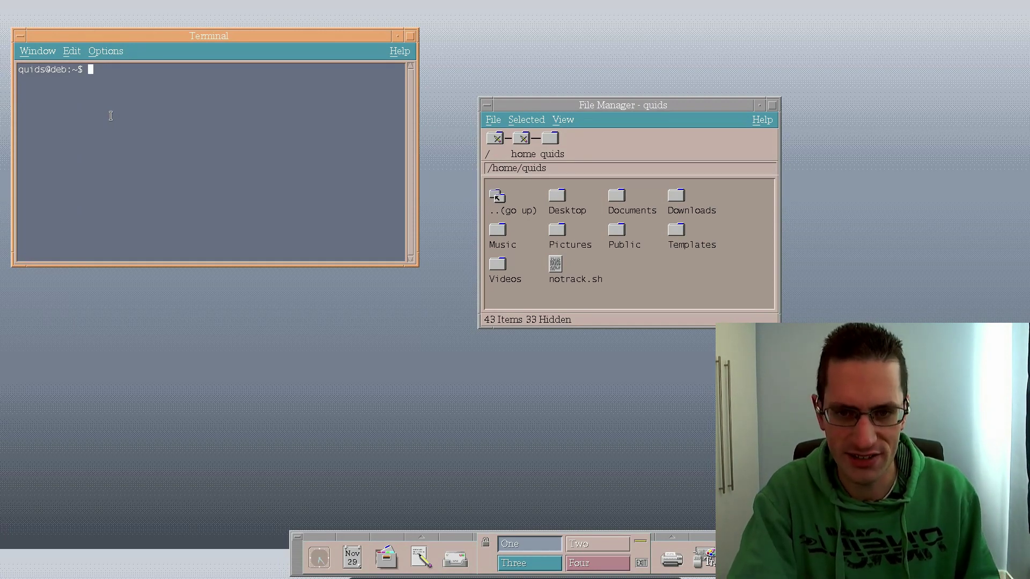
text(free -m)
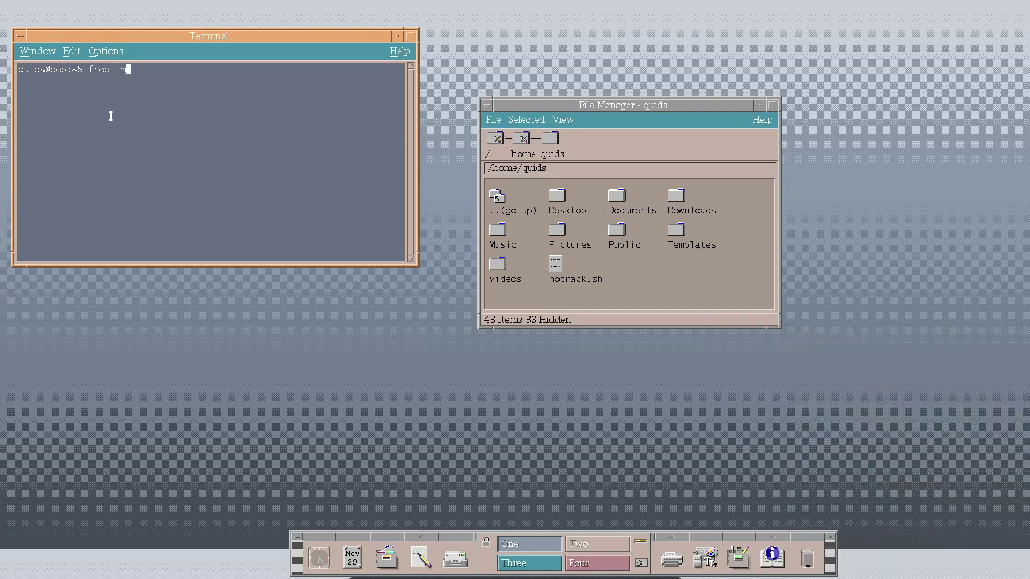
key(Return)
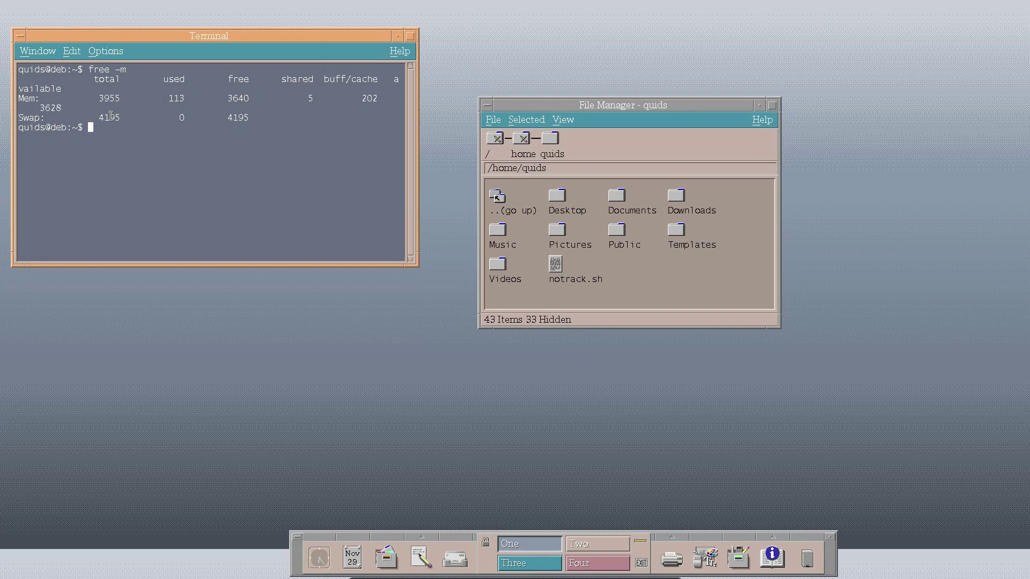
Maximize the Terminal, minimize it to an icon, restore it, and open its window menu
click(411, 36)
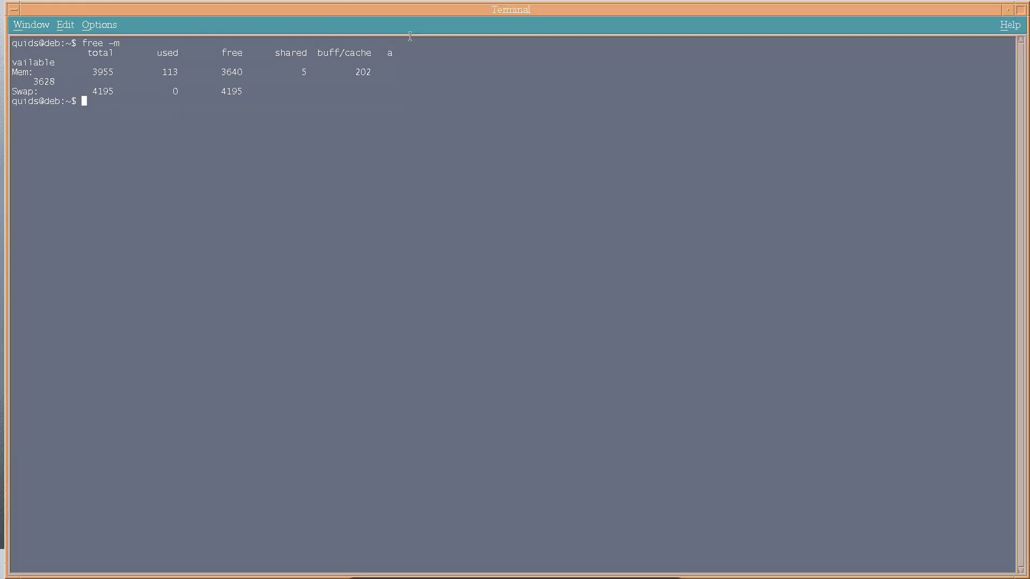
click(1009, 13)
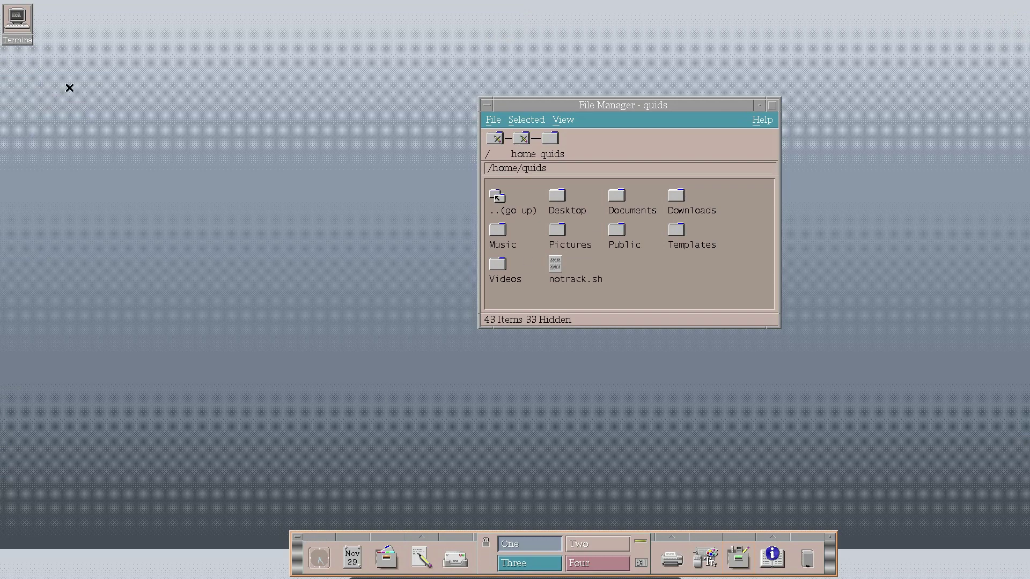
click(20, 31)
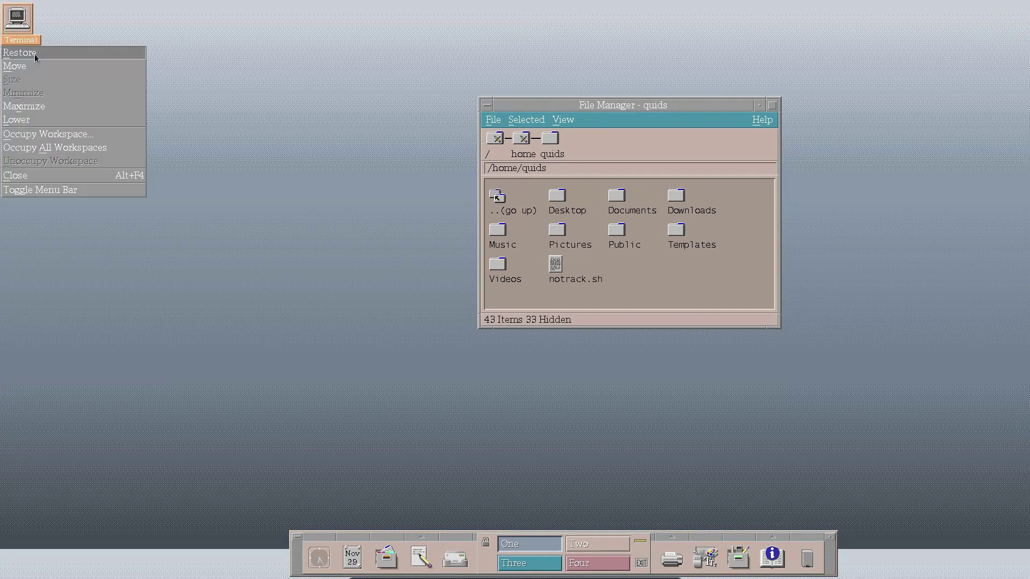
click(34, 54)
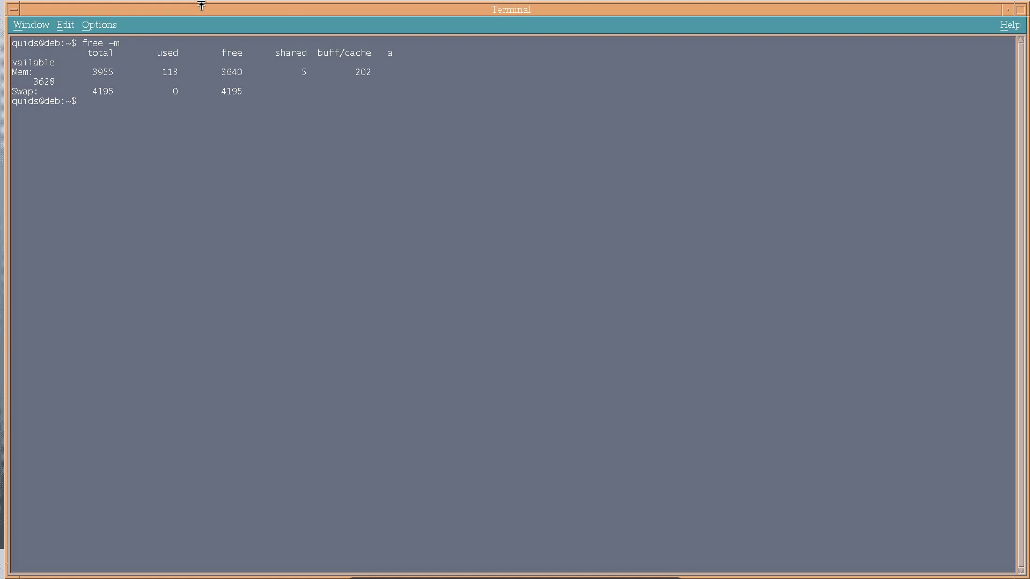
click(14, 10)
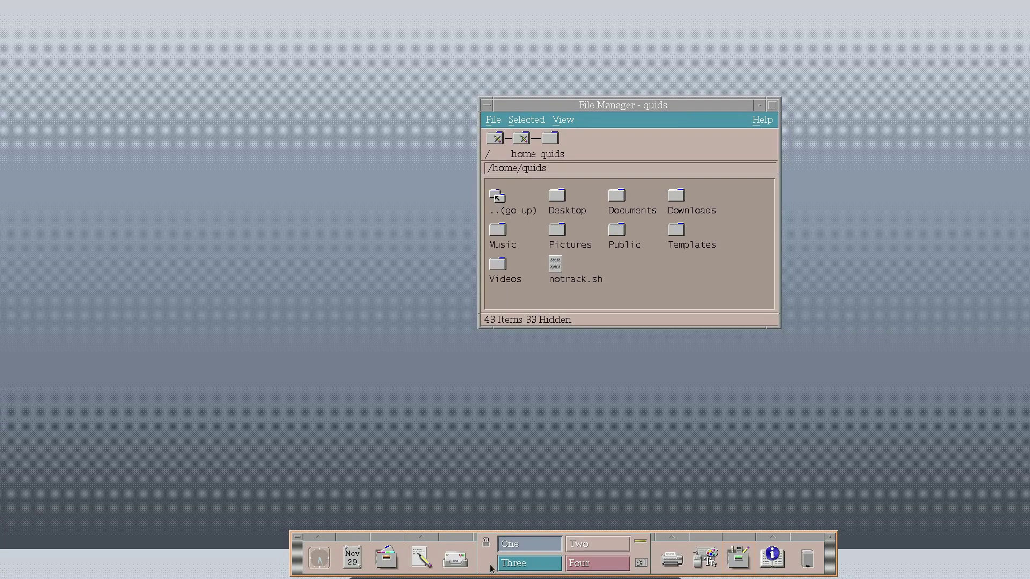
click(325, 537)
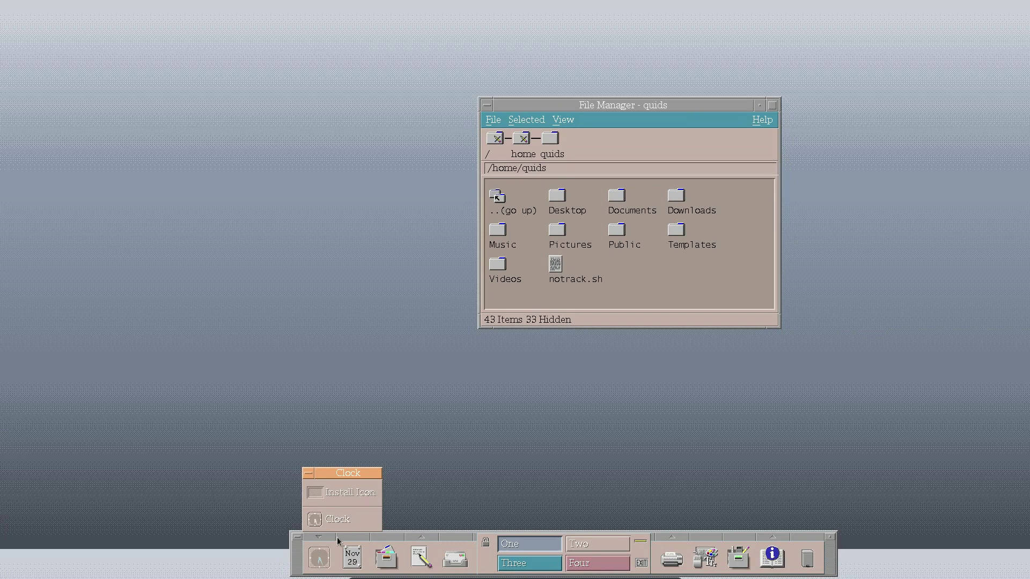
click(321, 537)
click(352, 555)
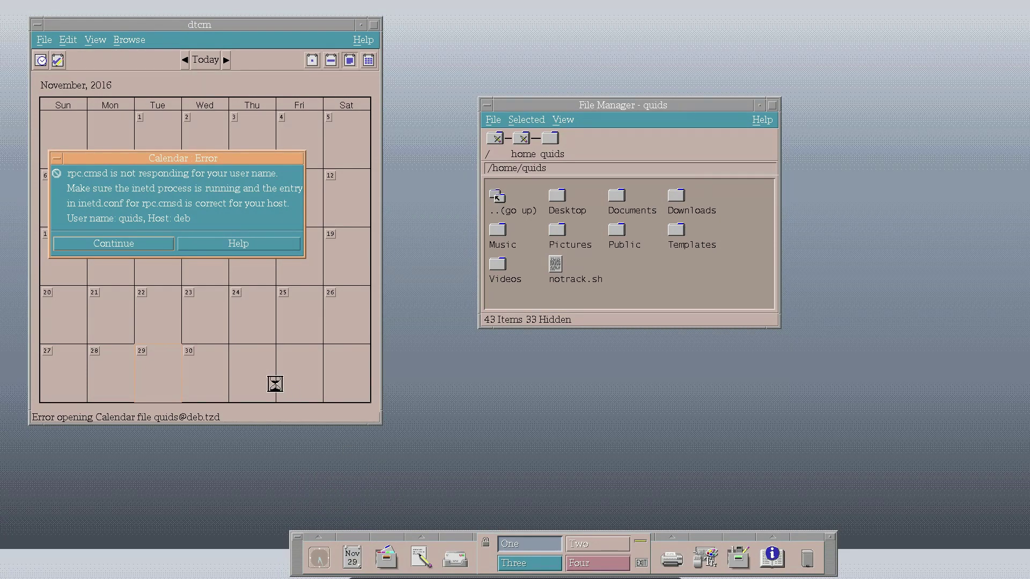
click(136, 245)
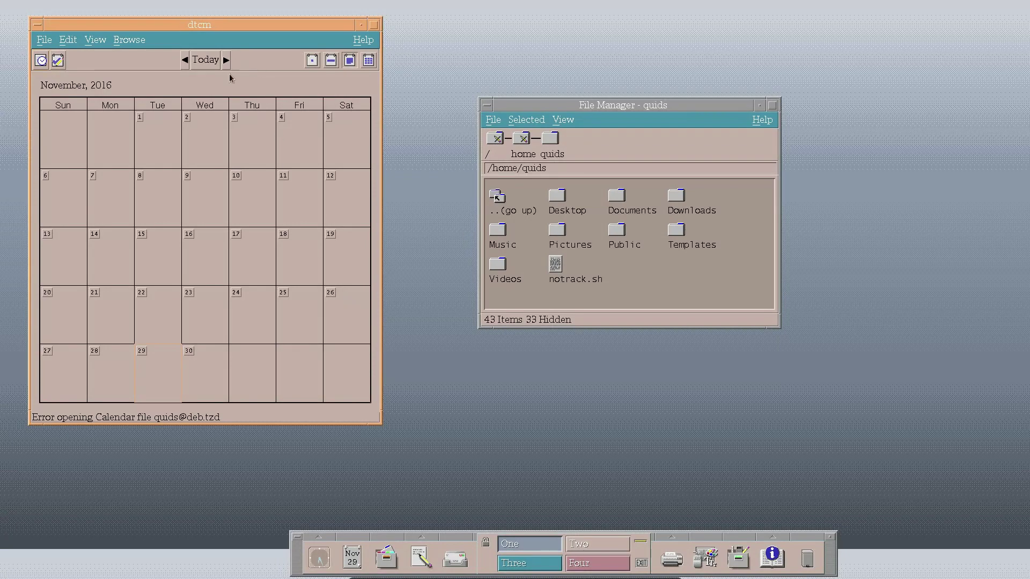
key(alt+F4)
click(390, 563)
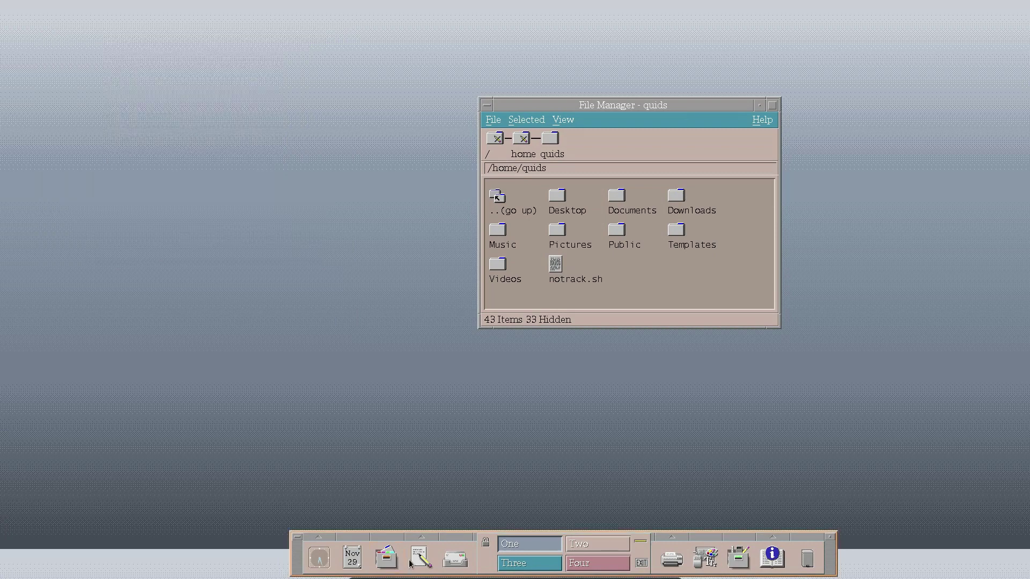
Launch a new Text Editor and the Icon Editor from the front panel, then close the Icon Editor
click(413, 562)
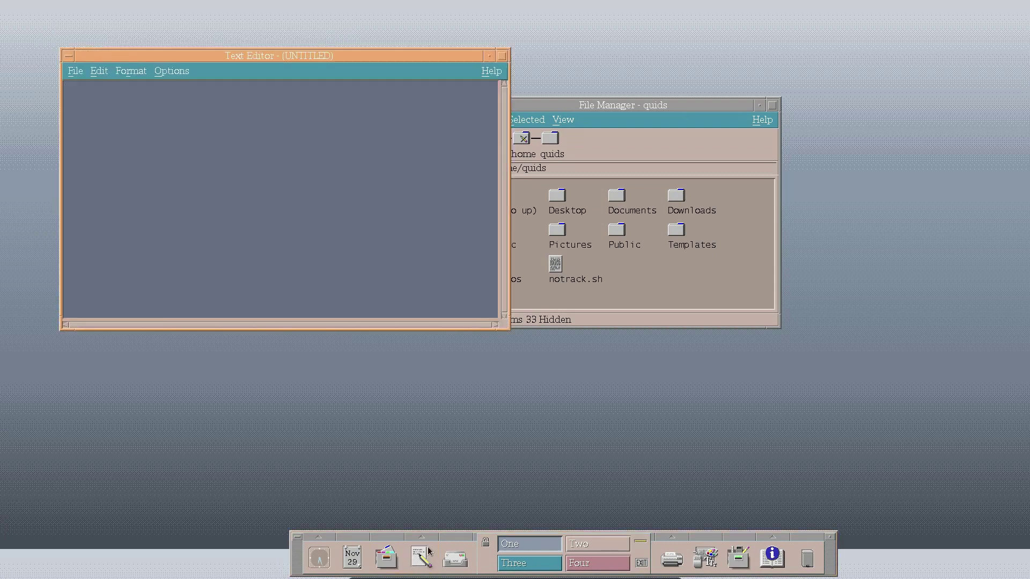
click(421, 537)
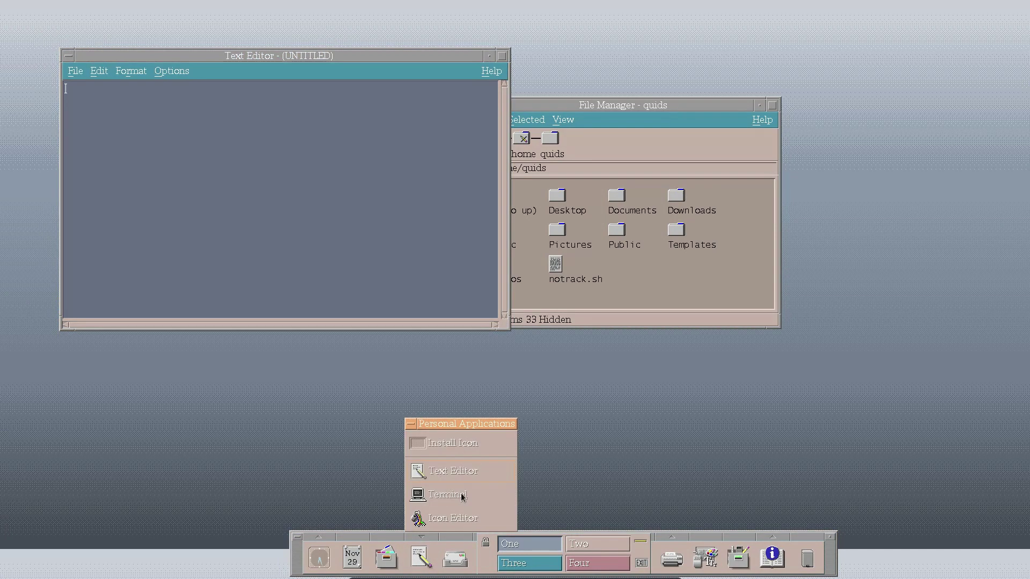
click(455, 517)
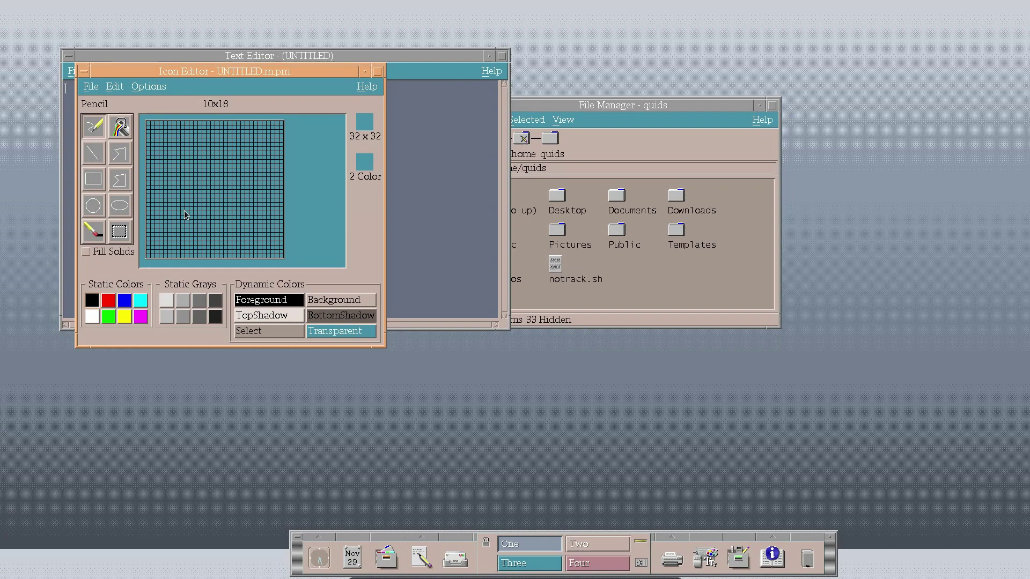
key(alt+F4)
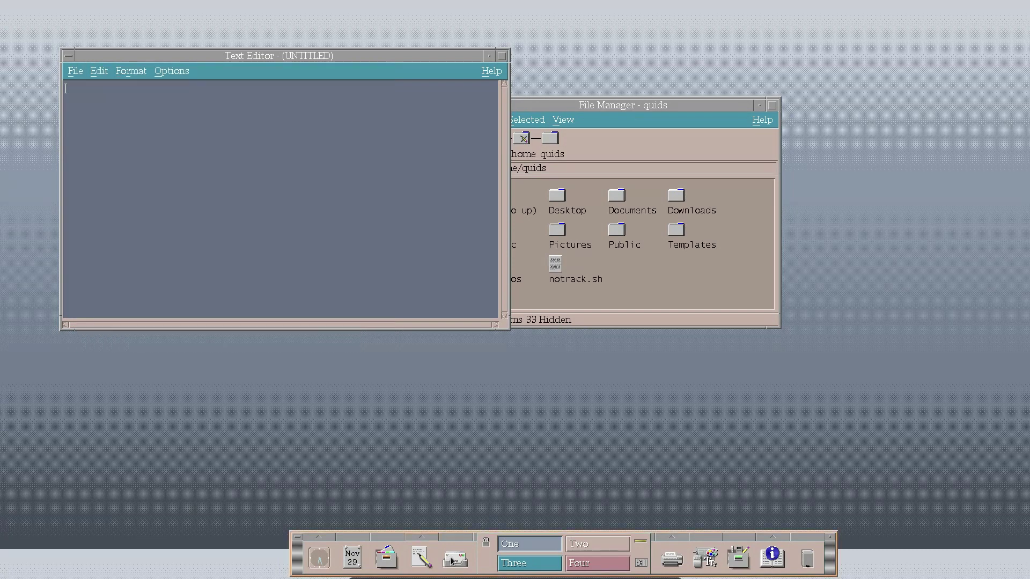
Launch Mailer, view and close help on its error, then start and dismiss logout
click(455, 560)
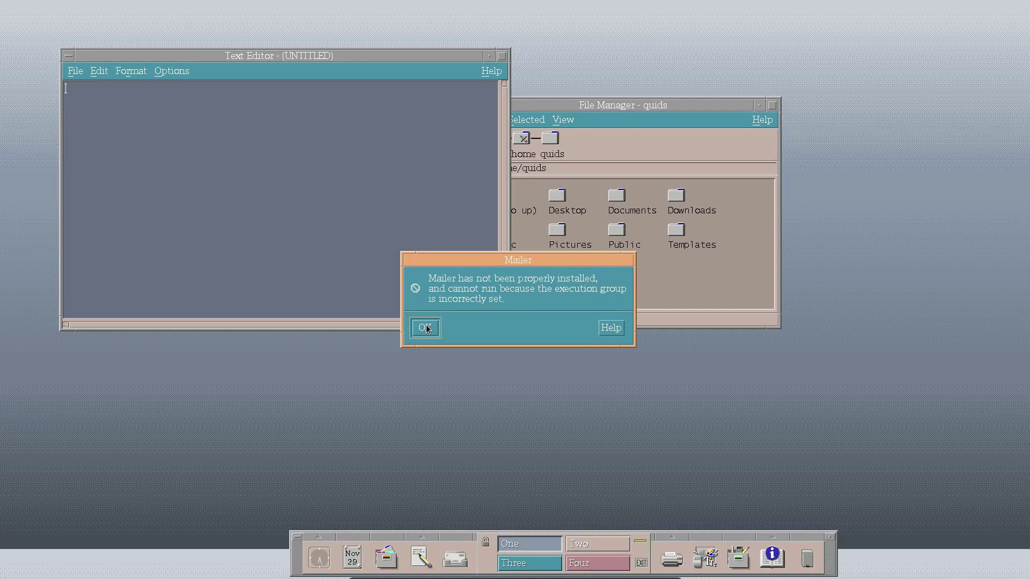
click(611, 330)
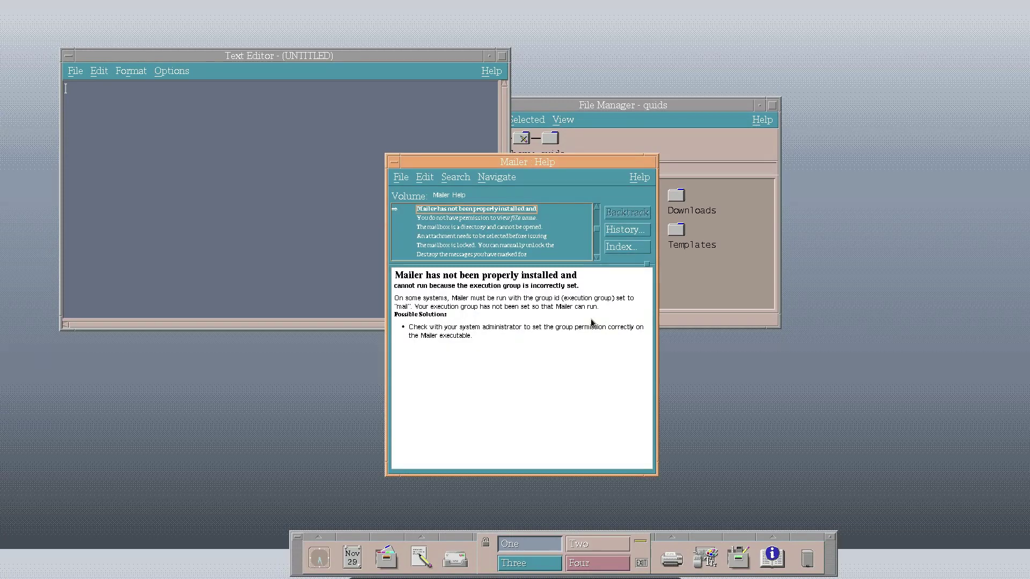
double_click(395, 163)
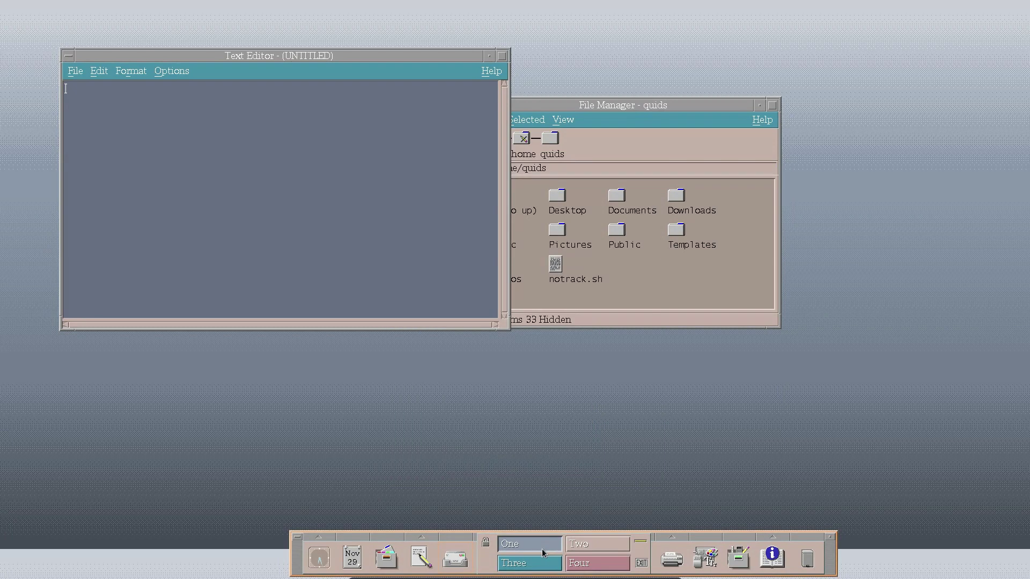
click(643, 563)
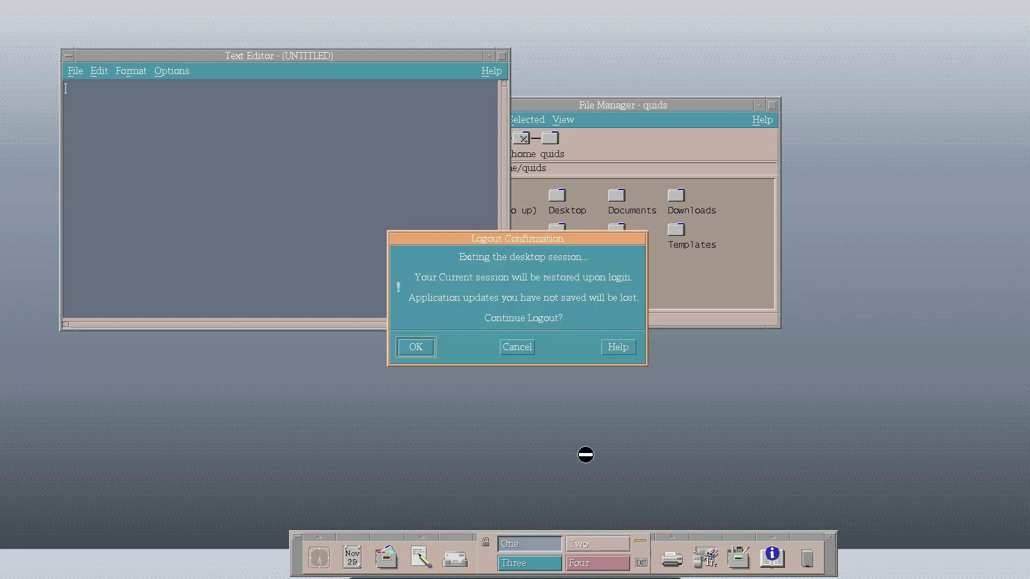
key(Return)
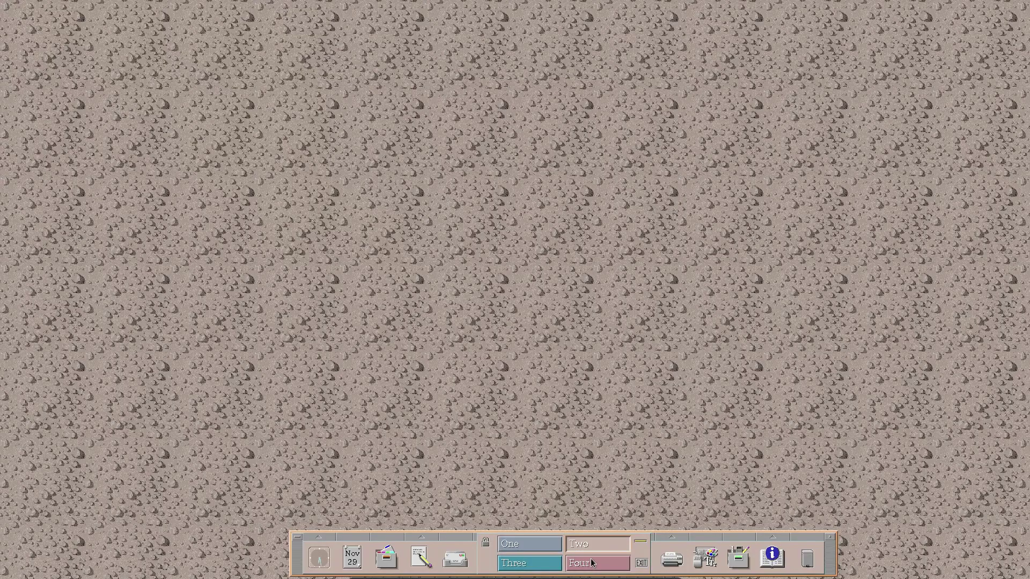
Switch to workspace Four, then to workspace Three
click(593, 563)
click(546, 568)
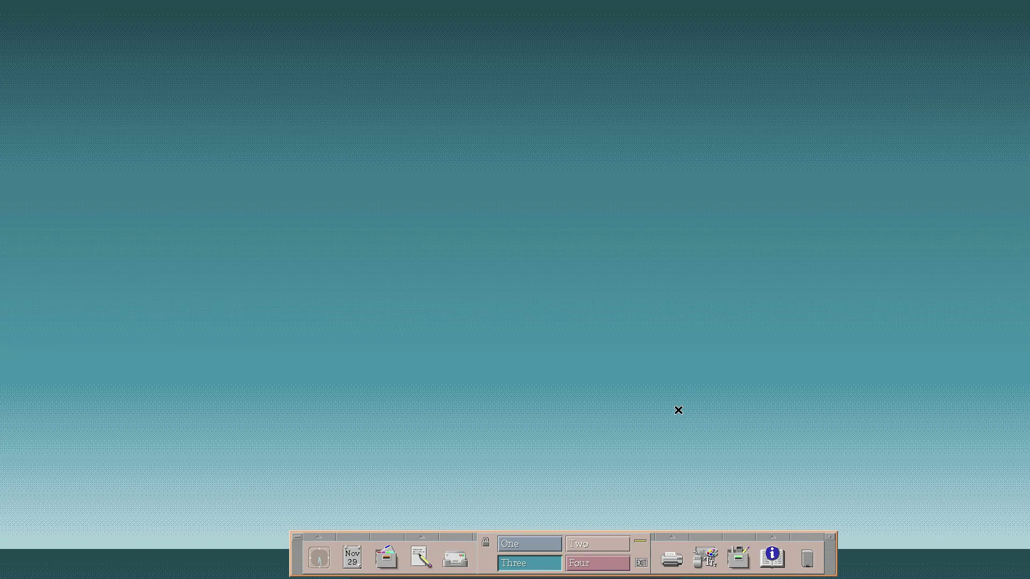
Check Printer Jobs, dismiss the no-printers notice, and close the Printer Jobs window
click(671, 559)
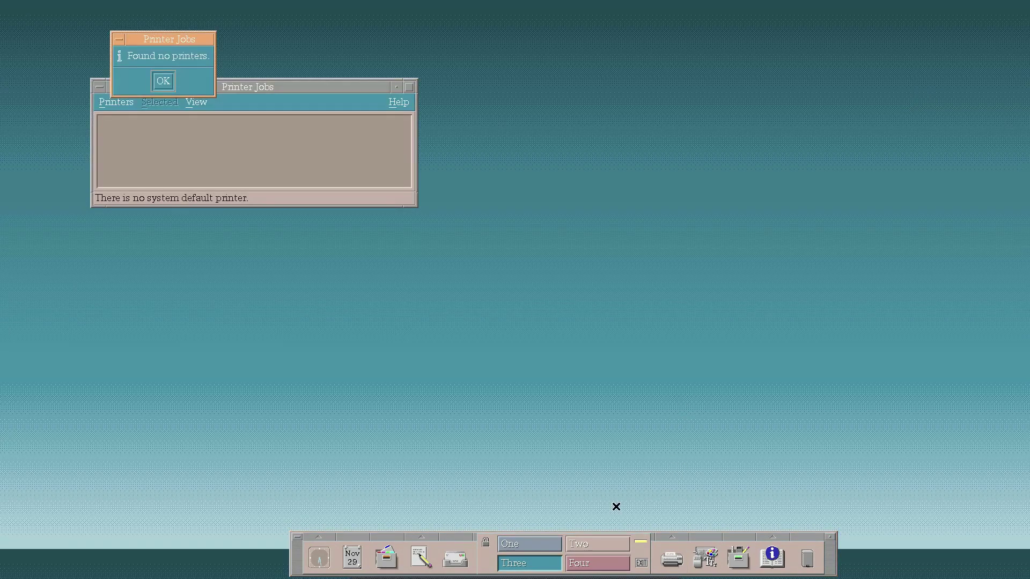
click(163, 82)
click(99, 87)
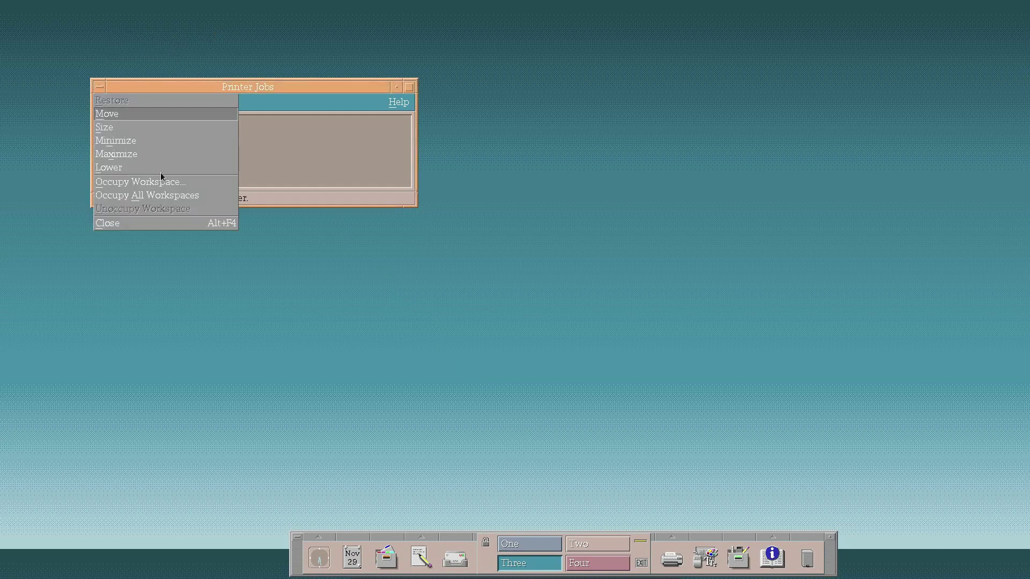
click(172, 221)
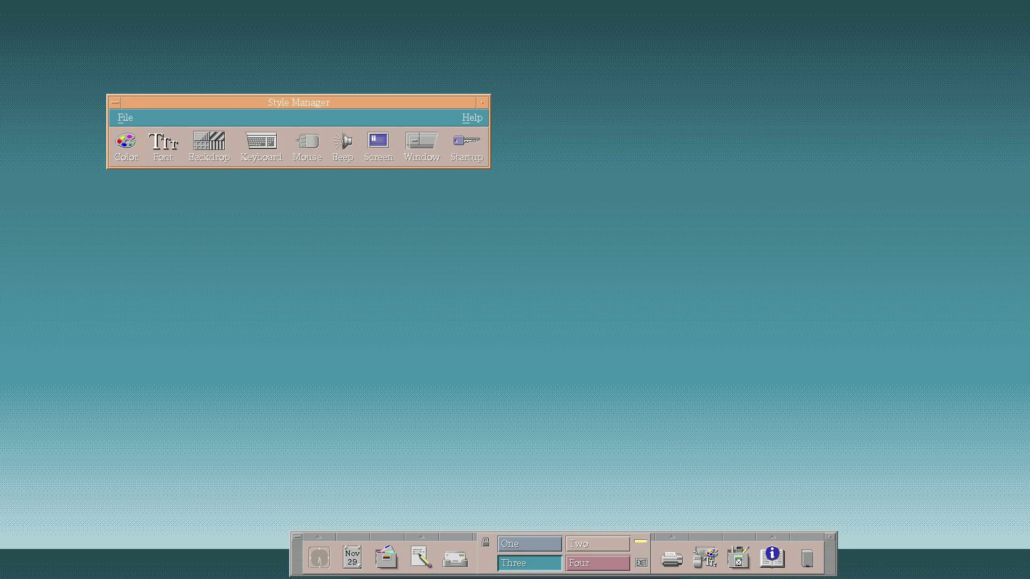
Open the Application Manager's Desktop_Apps folder, enlarge the window, and drag Application Builder
click(734, 552)
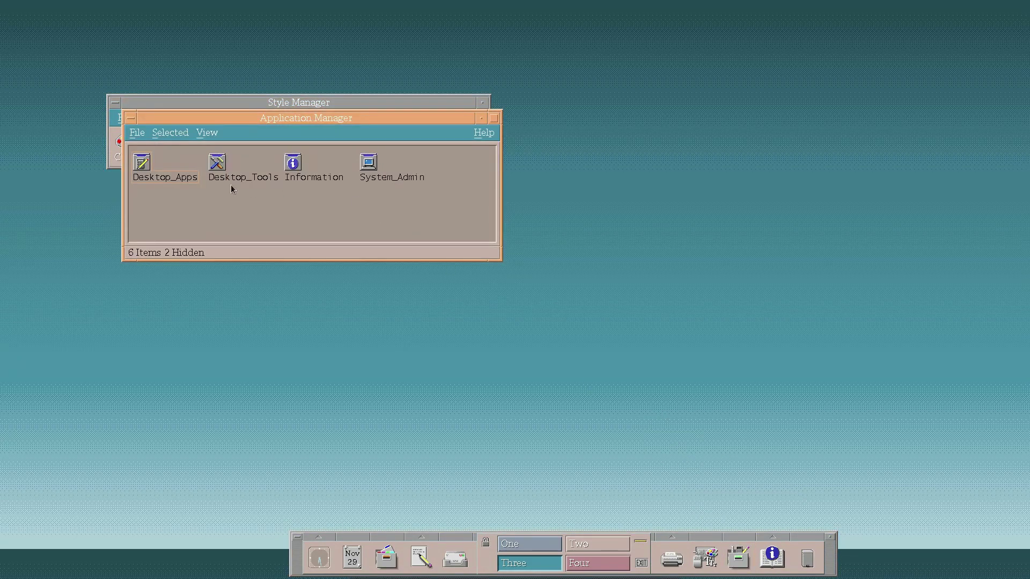
double_click(147, 155)
drag(407, 261, 410, 382)
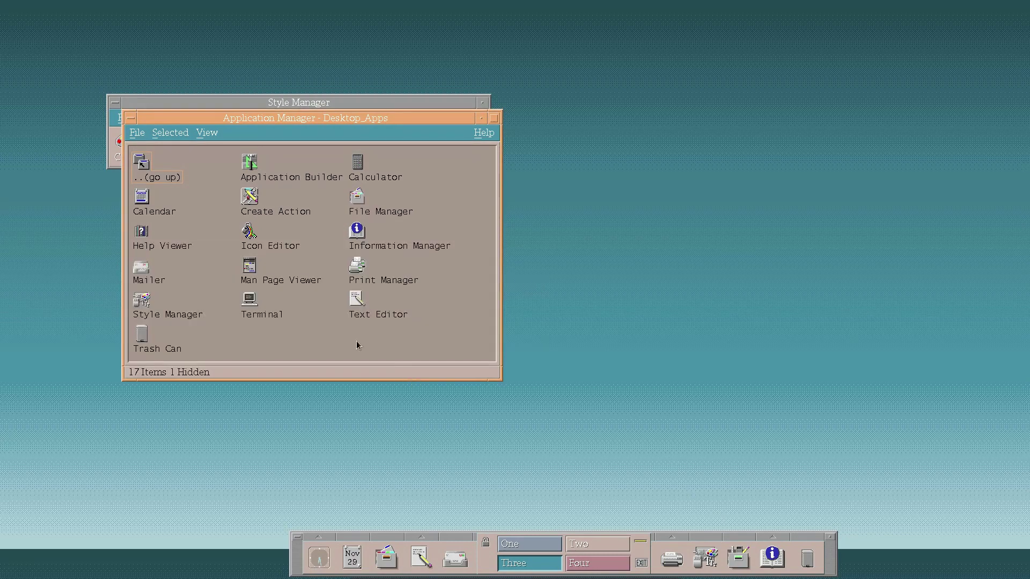
click(253, 165)
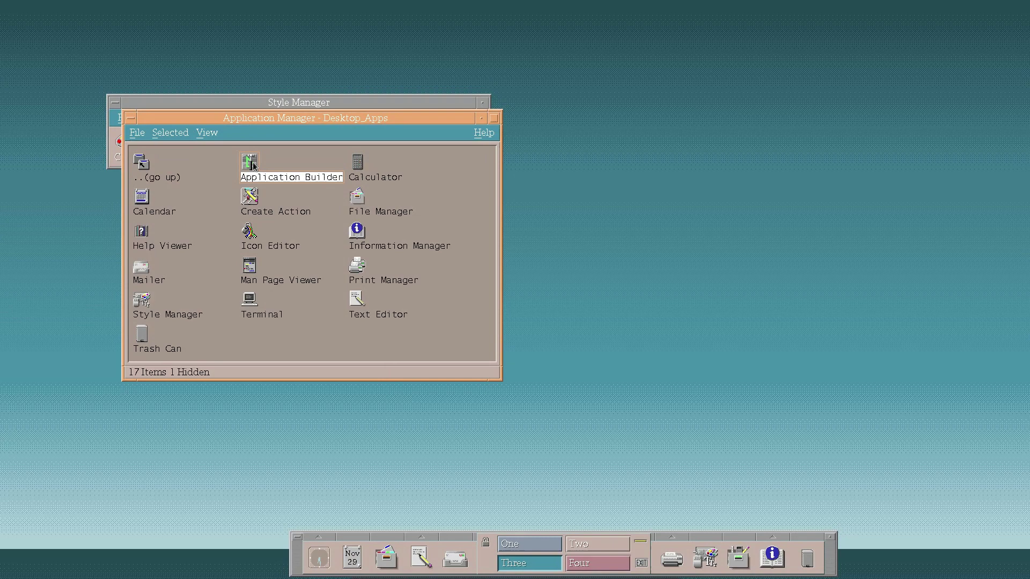
drag(253, 166, 285, 190)
Try the Information Manager and Trash Can, close them, and move Application Manager right
click(771, 560)
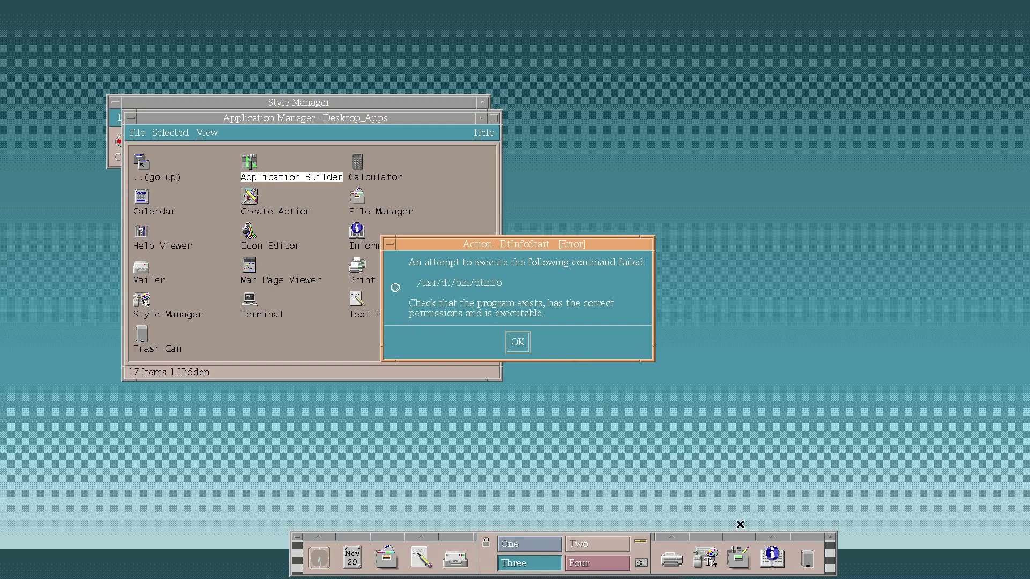
click(518, 342)
click(807, 559)
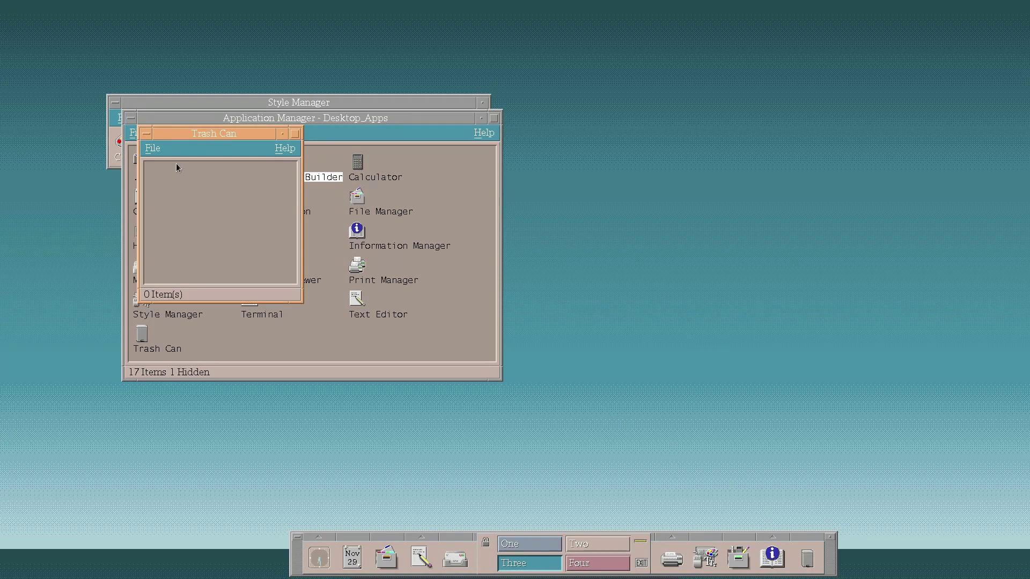
click(146, 134)
click(155, 267)
drag(410, 118, 816, 110)
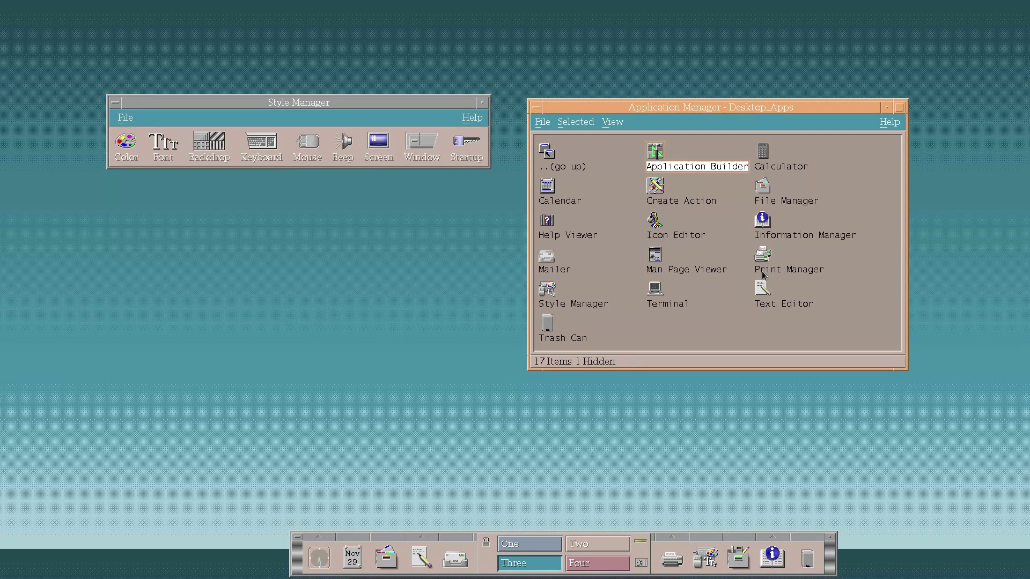
Start vlc from a terminal and play Madelyne - Beautiful Child.mp4 via Media > Open File
double_click(654, 291)
text(v)
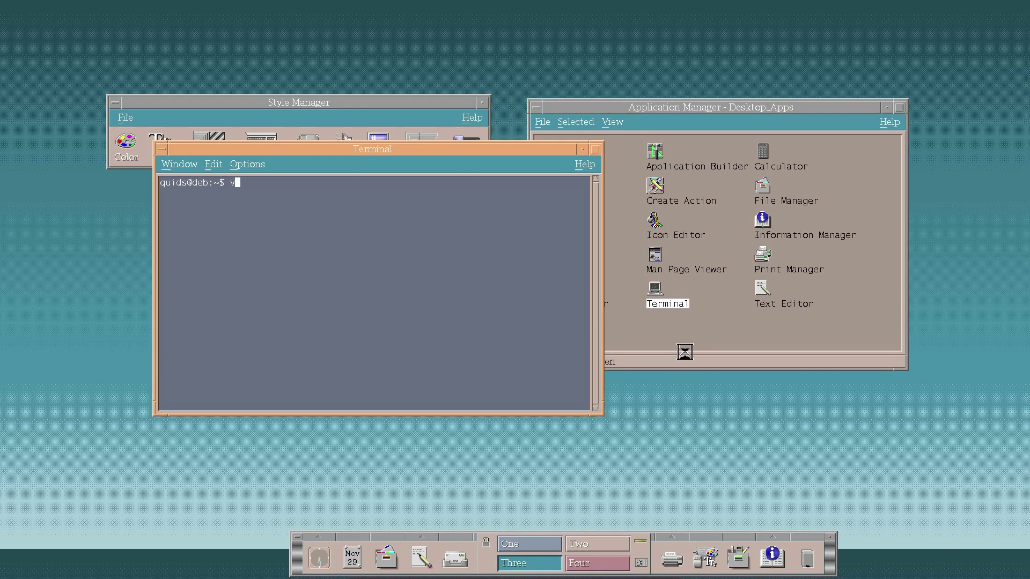
text(lc)
key(Return)
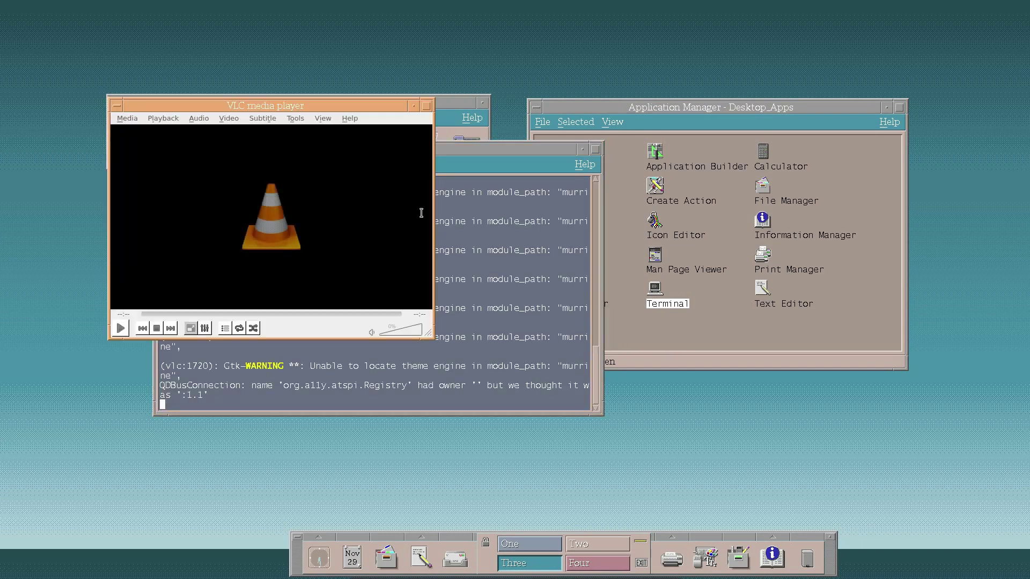
click(132, 118)
click(131, 130)
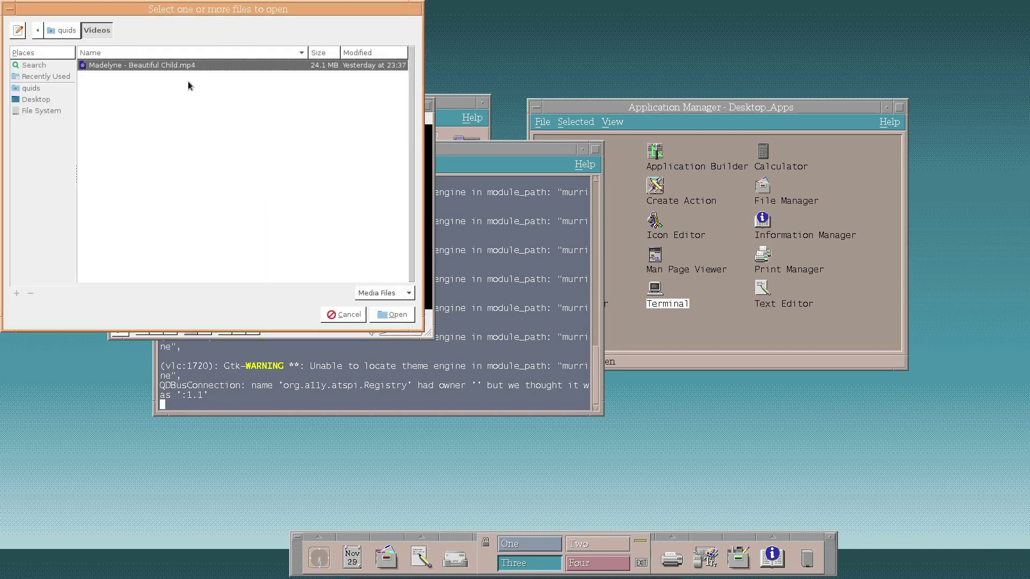
double_click(173, 67)
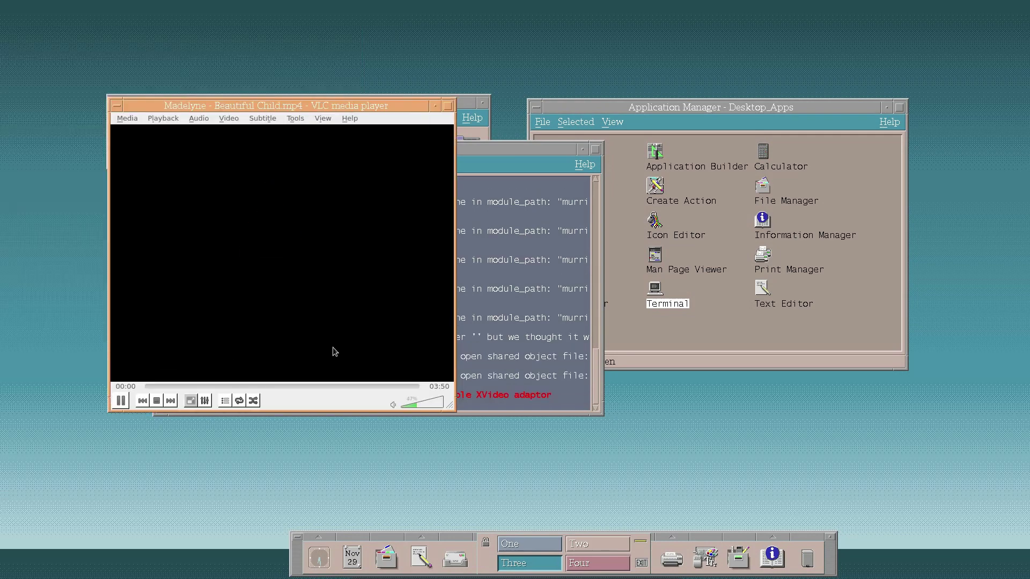
Stop playback, quit VLC, launch firefox, and open the newsletter image's context menu
click(156, 401)
key(ctrl+q)
click(355, 312)
text(f)
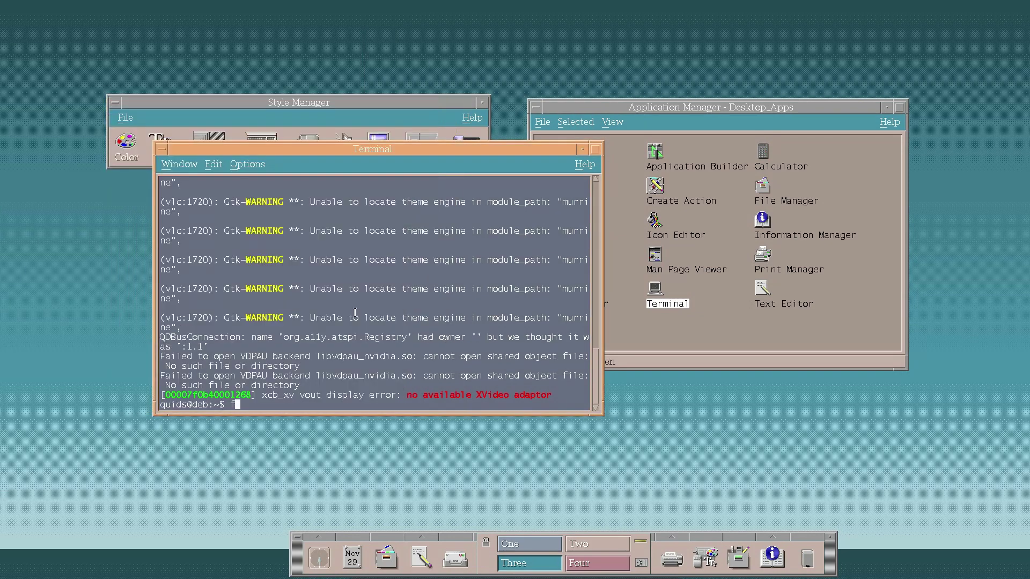
text(irefox)
key(Return)
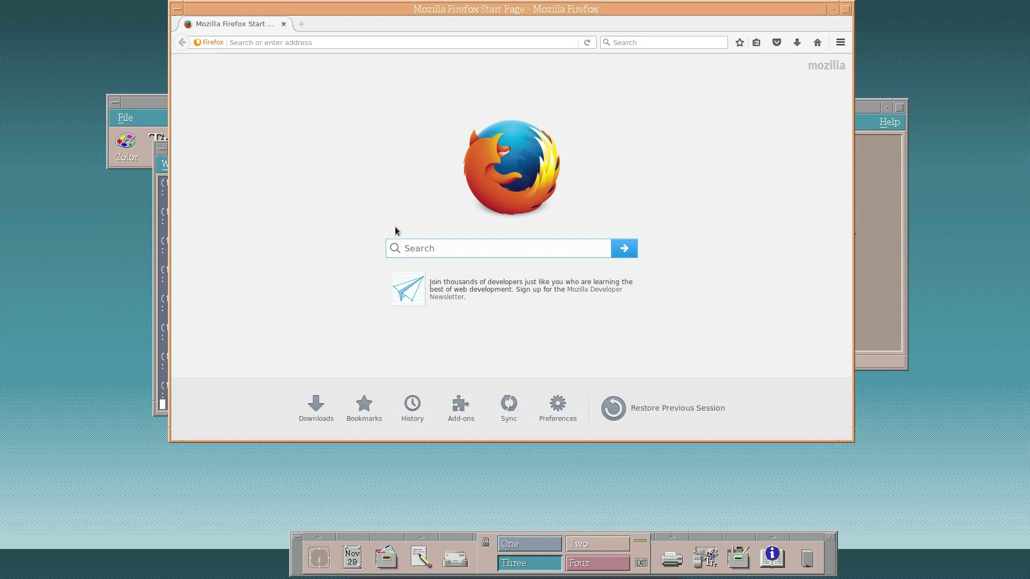
right_click(406, 293)
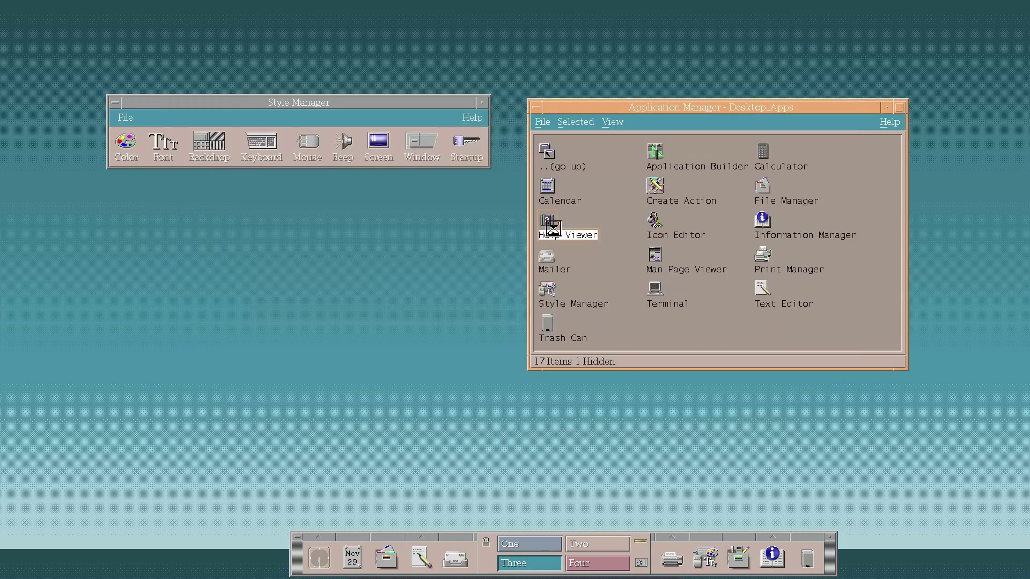
Launch and enlarge Help Viewer, then open Common Desktop Environment > Desktop Help System's Using Help
double_click(547, 220)
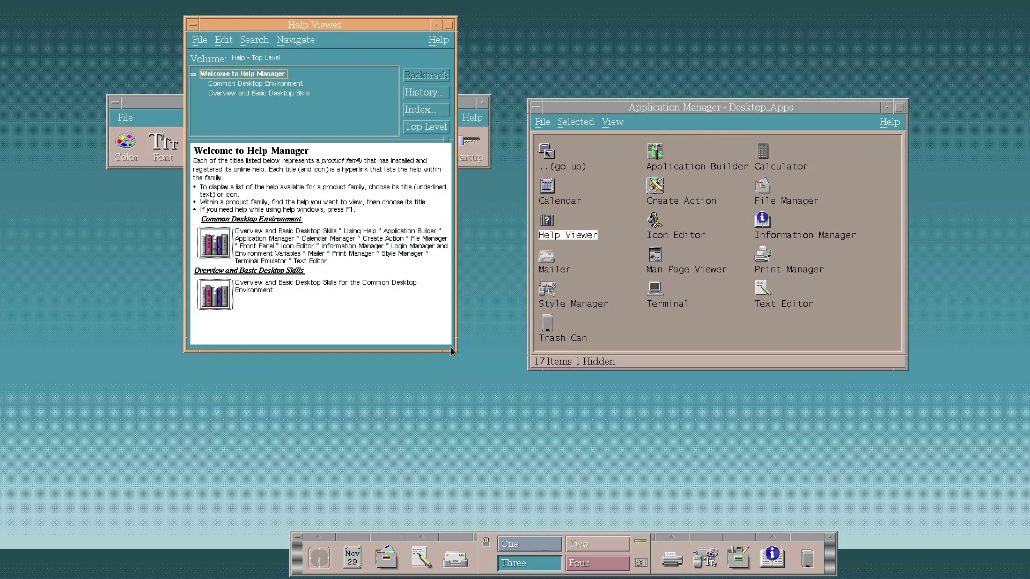
drag(452, 349, 629, 500)
click(244, 220)
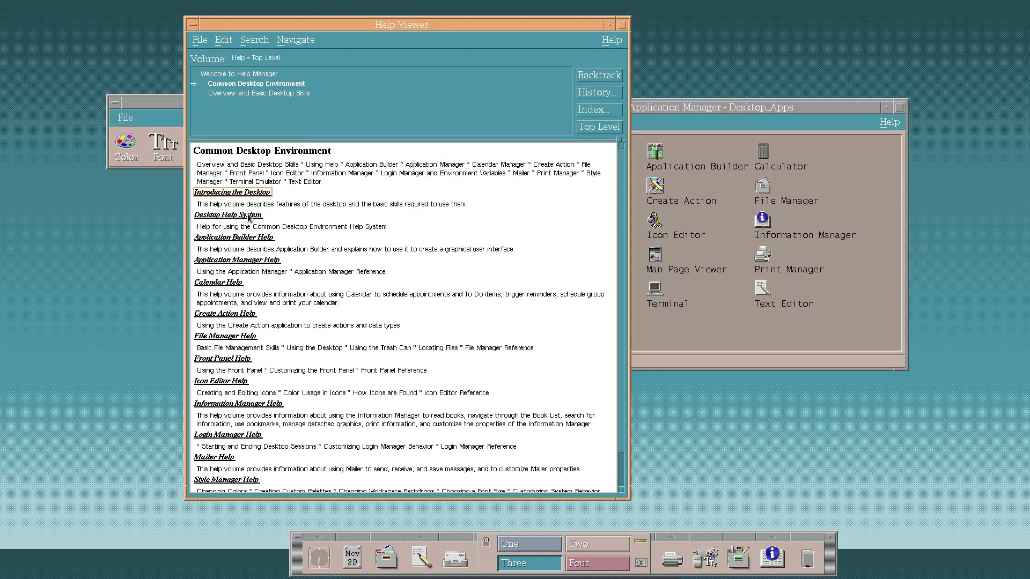
click(241, 216)
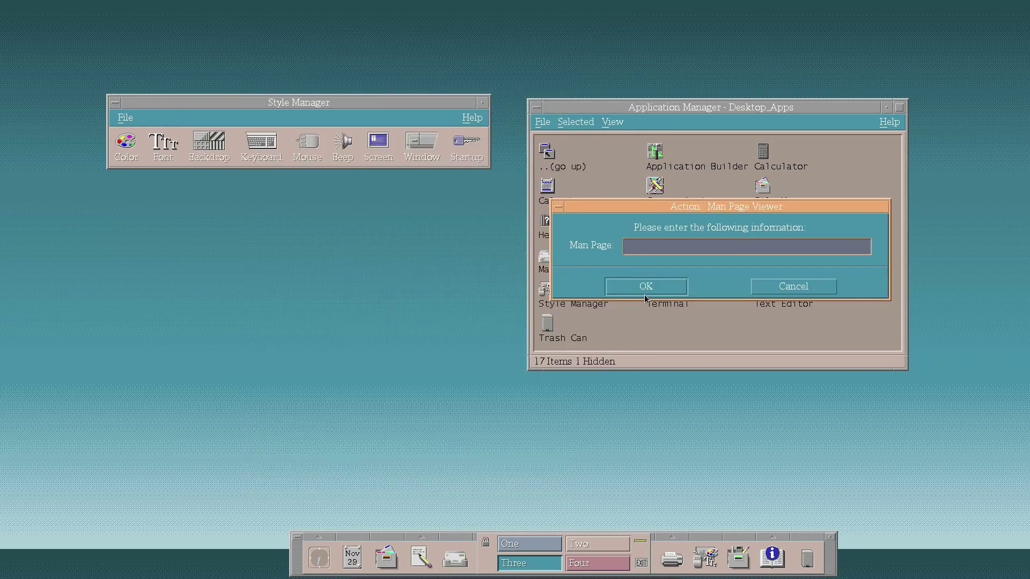
Open the ls man page, enlarge its window, and scroll down to the copyright section
text(ls)
key(Return)
drag(513, 352, 658, 470)
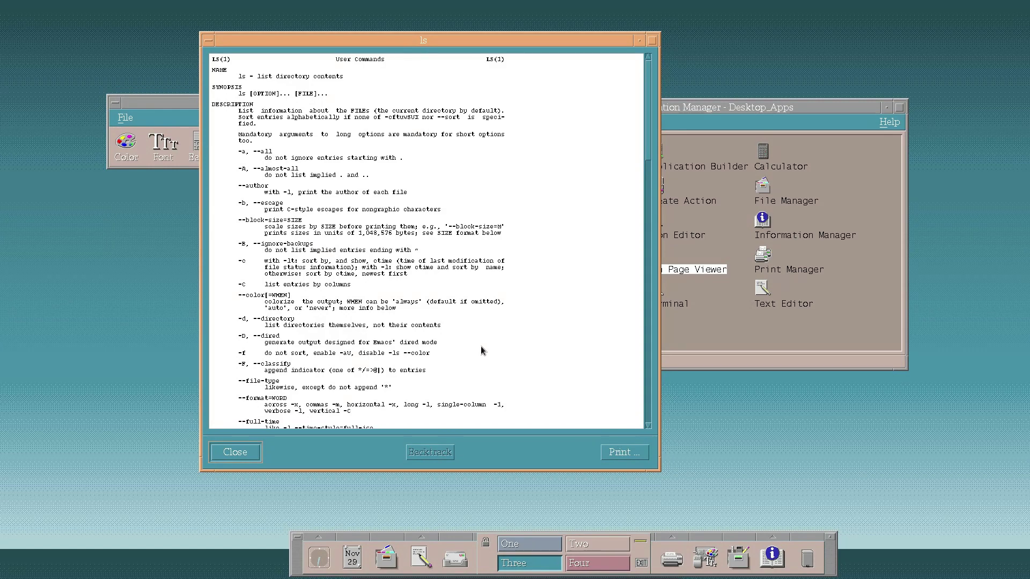
click(649, 220)
drag(660, 220, 640, 397)
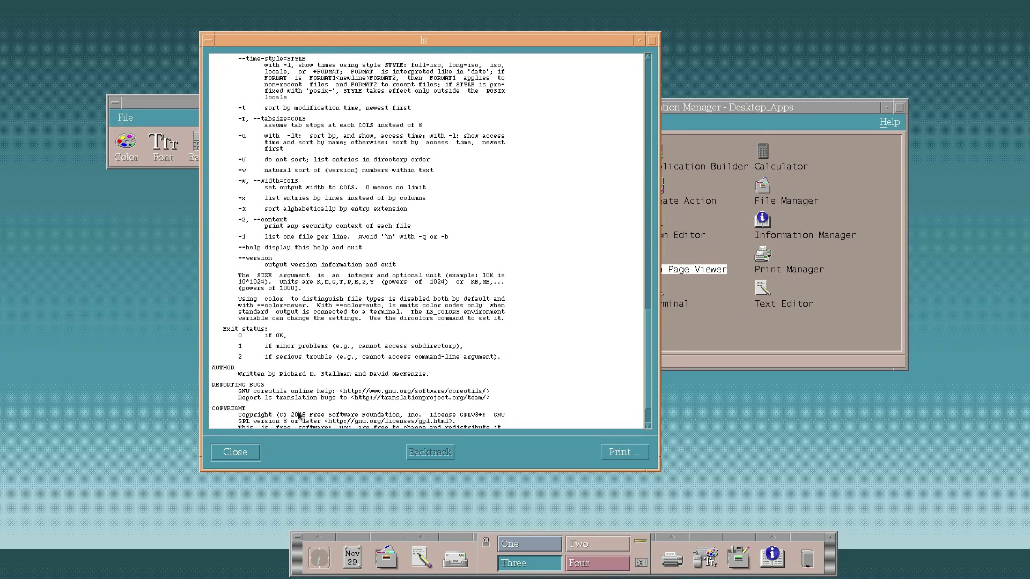
Close the ls man page and preview the Alpine, Arizona, BeigeRose, Broica and Cabernet palettes
click(236, 457)
click(128, 144)
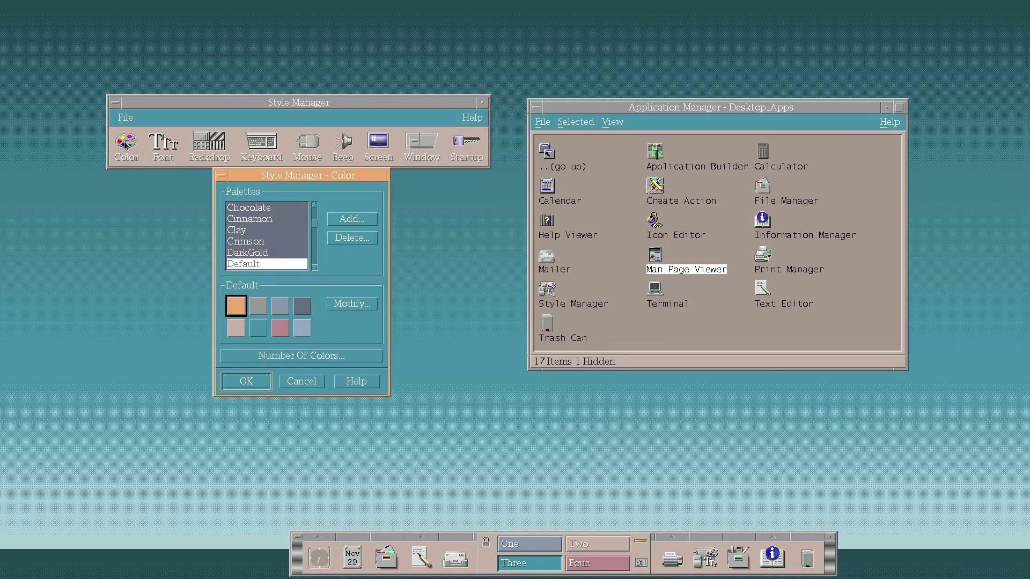
scroll(273, 258, up, 3)
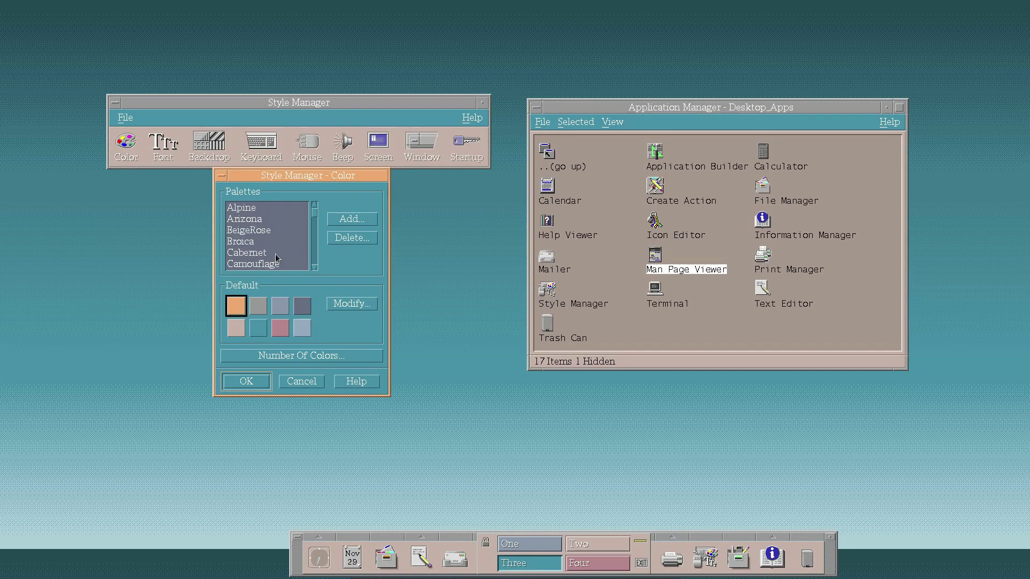
click(258, 209)
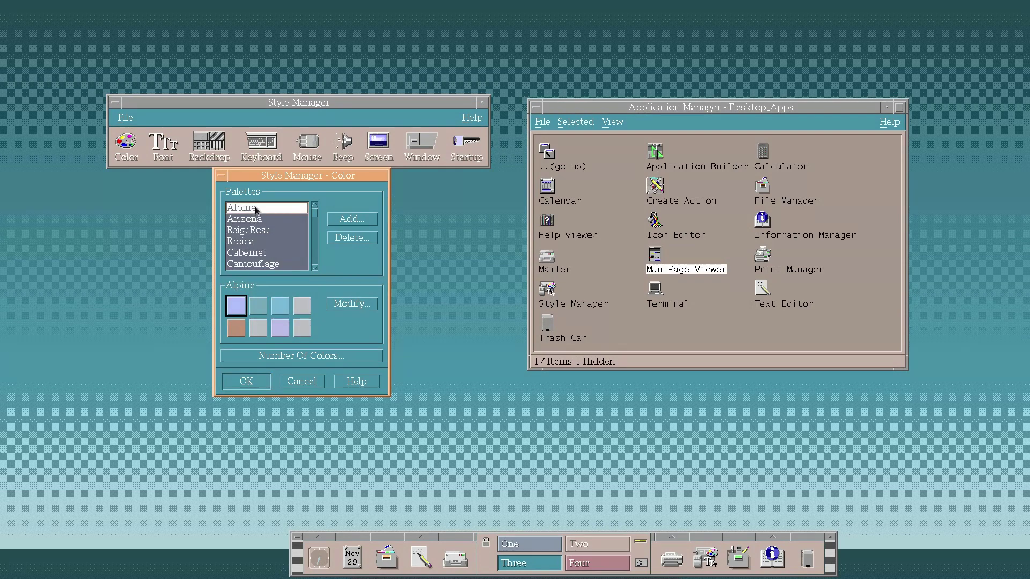
click(259, 223)
click(263, 232)
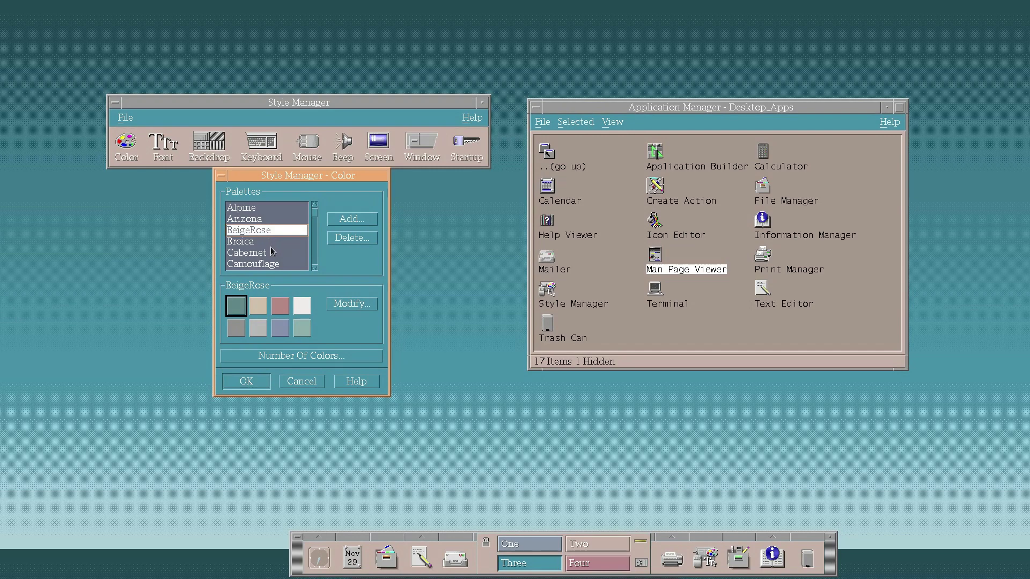
click(272, 243)
click(273, 253)
Try white and the sampled teal desktop colour for the first Cabernet colour, then cancel unchanged
click(350, 303)
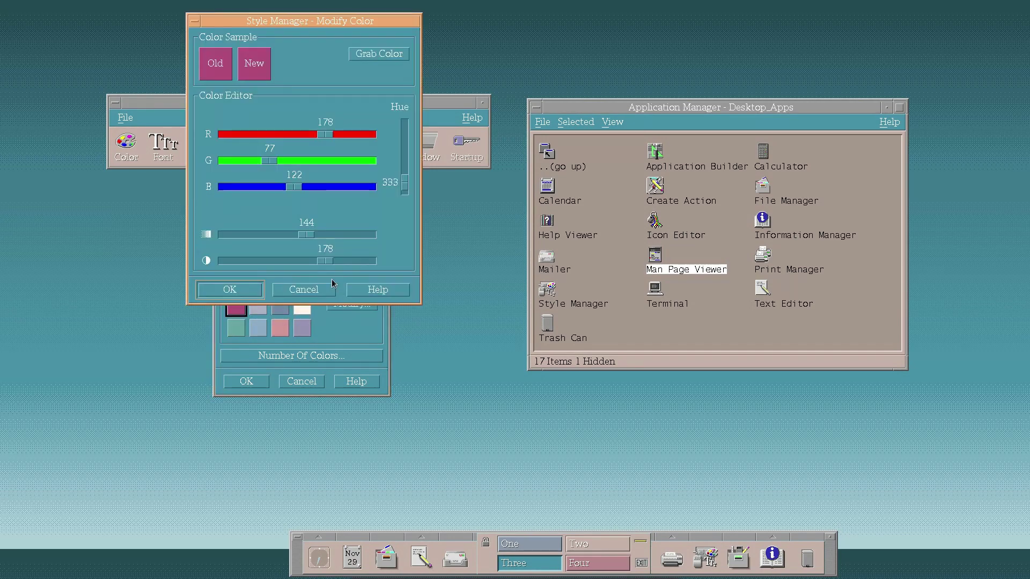
click(326, 136)
key(ctrl+End)
key(Tab)
key(ctrl+End)
key(Tab)
key(ctrl+End)
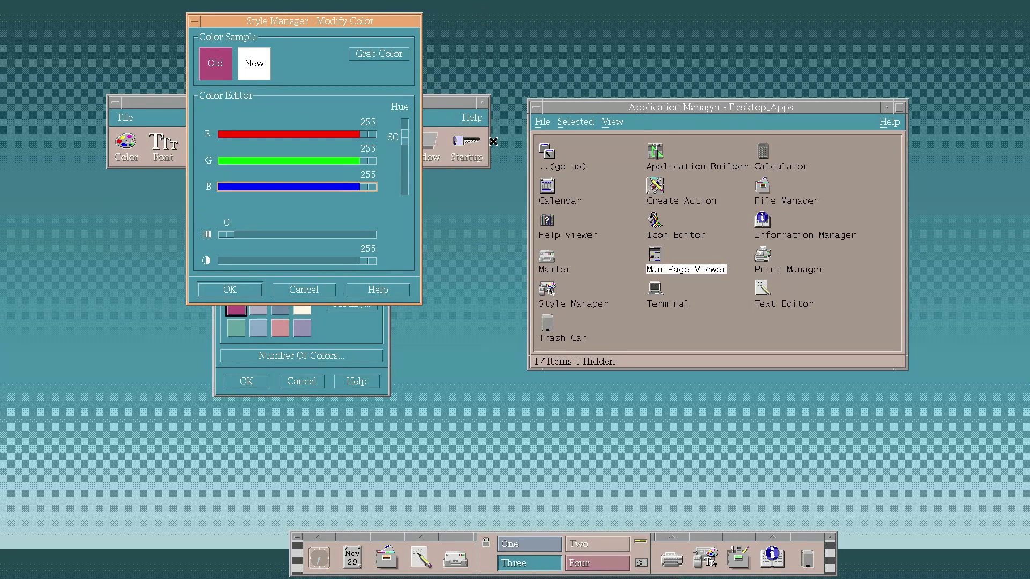
click(385, 54)
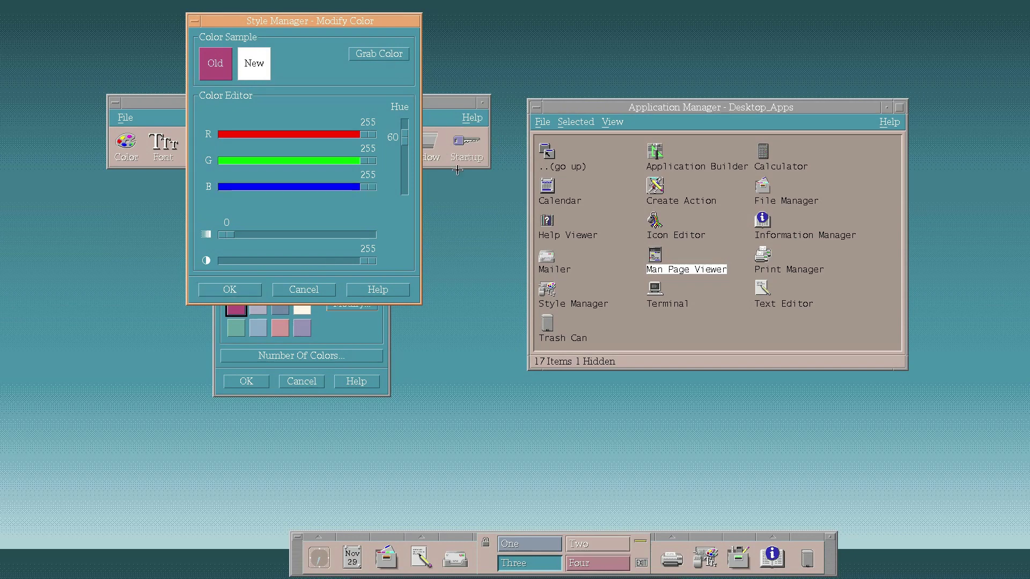
click(465, 214)
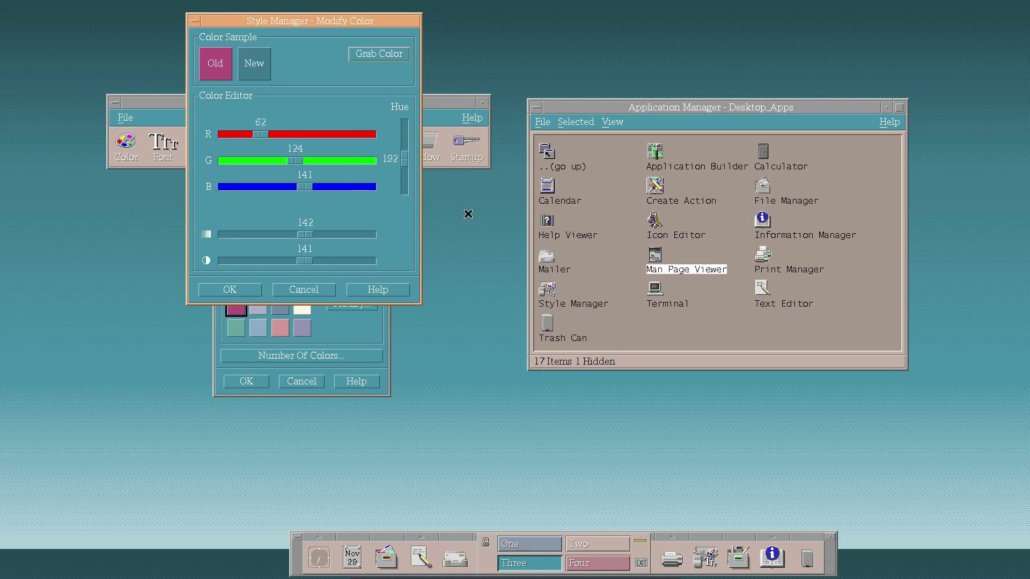
click(333, 294)
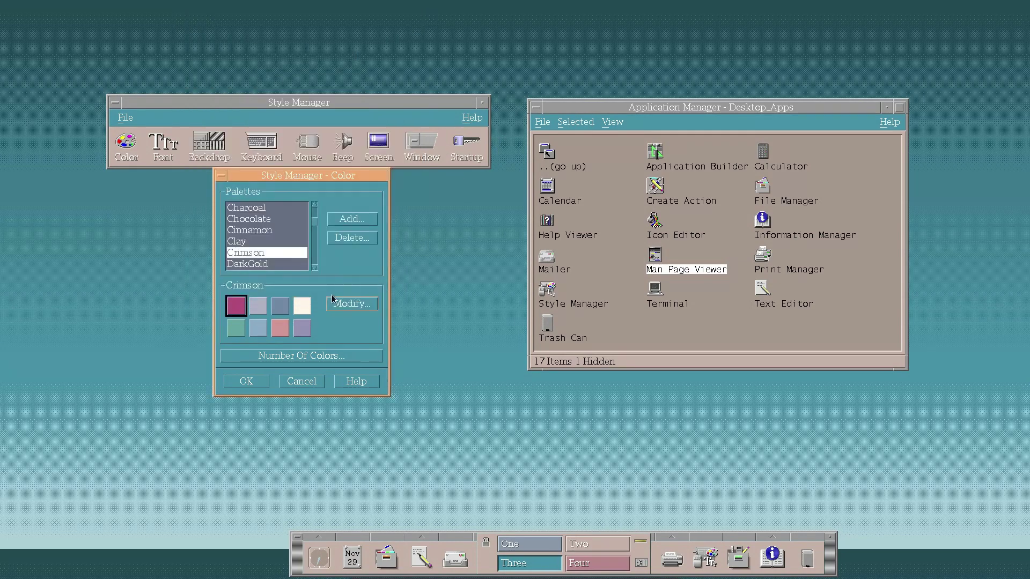
drag(318, 224, 317, 246)
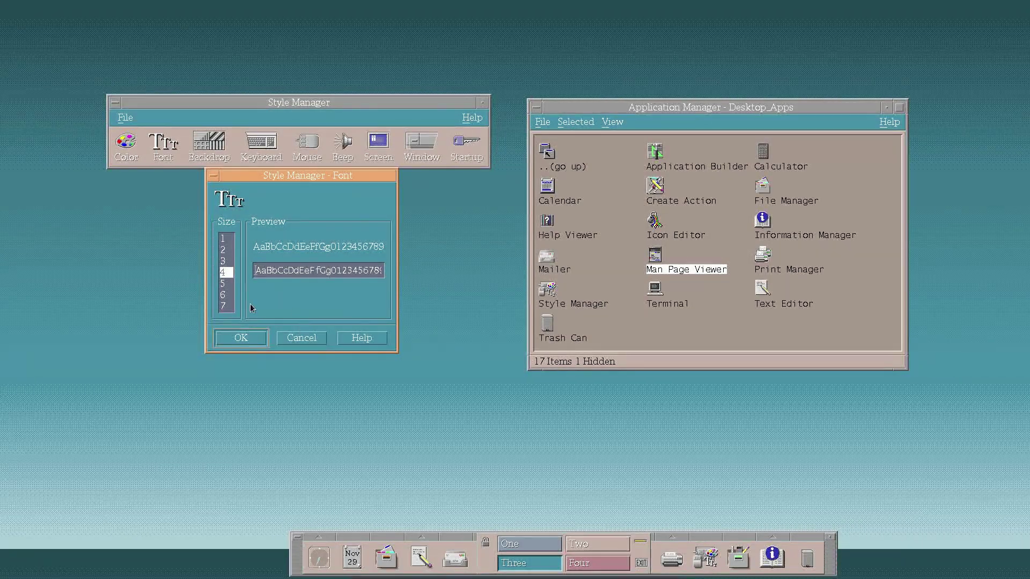
Cancel the Font dialog, preview SkyLight, and apply the Toronto backdrop
click(304, 337)
click(209, 145)
click(343, 205)
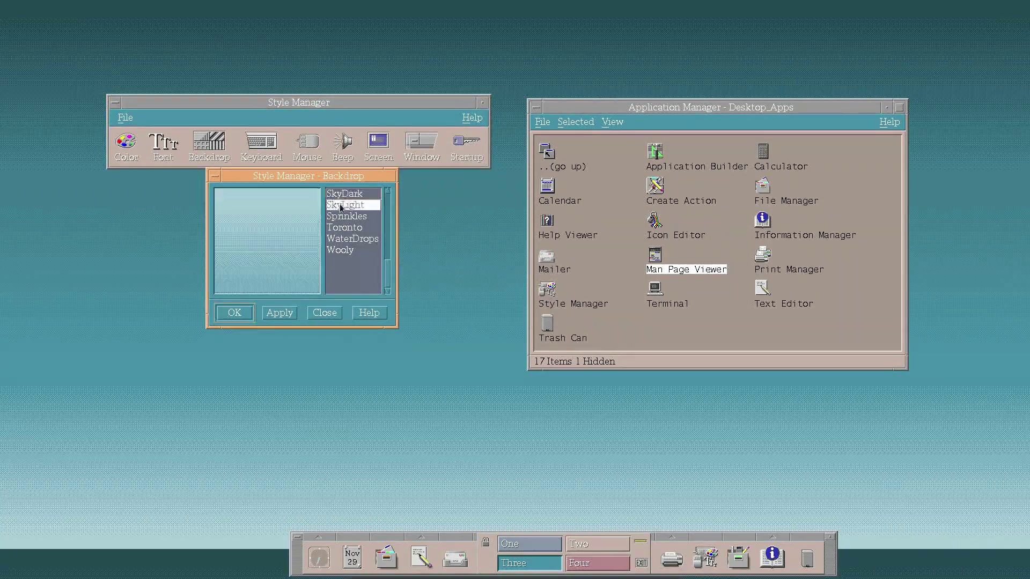
click(344, 228)
click(294, 312)
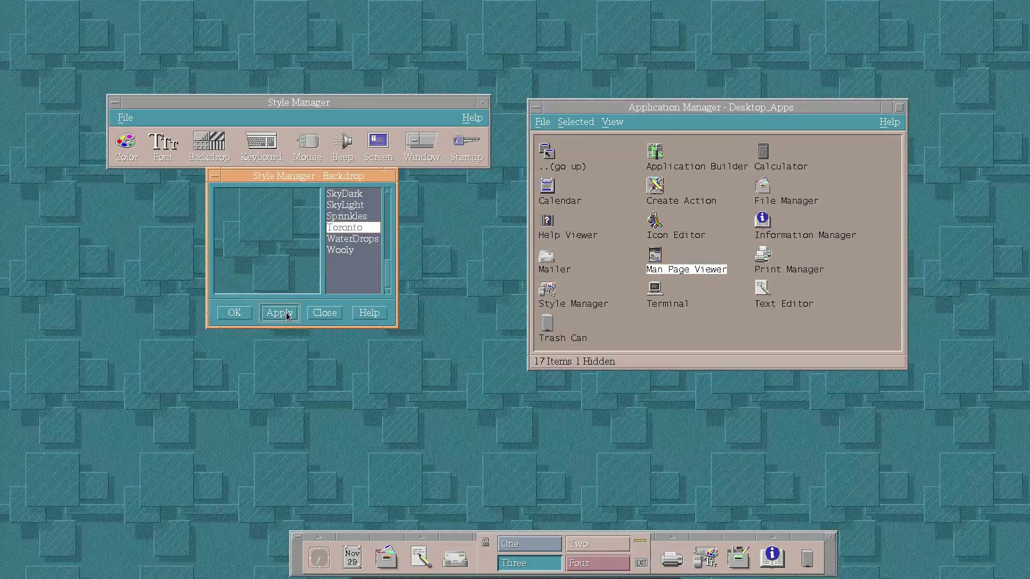
Preview WaterDrops and another backdrop, then select and apply SkyDark
click(352, 238)
click(343, 251)
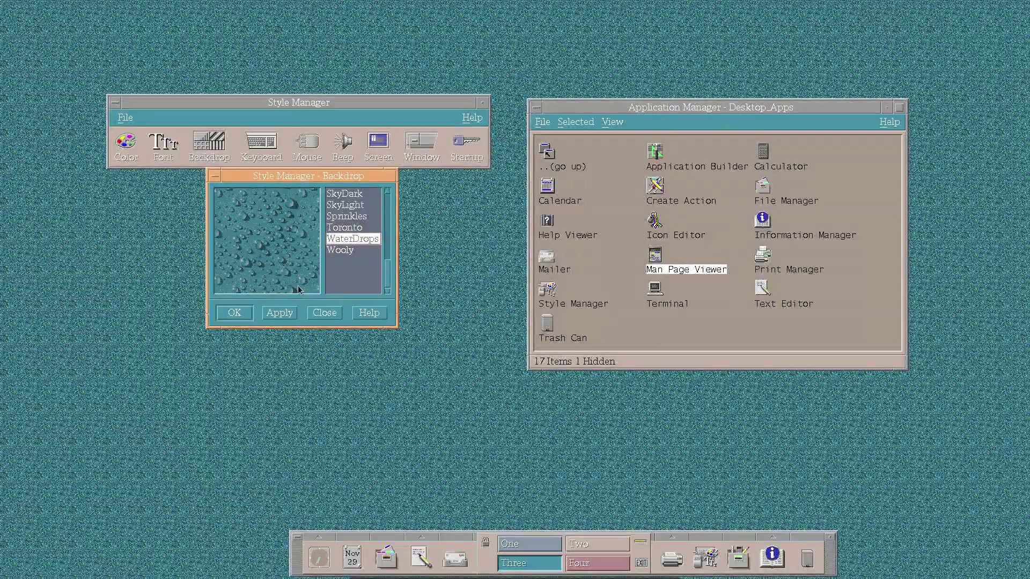
key(Home)
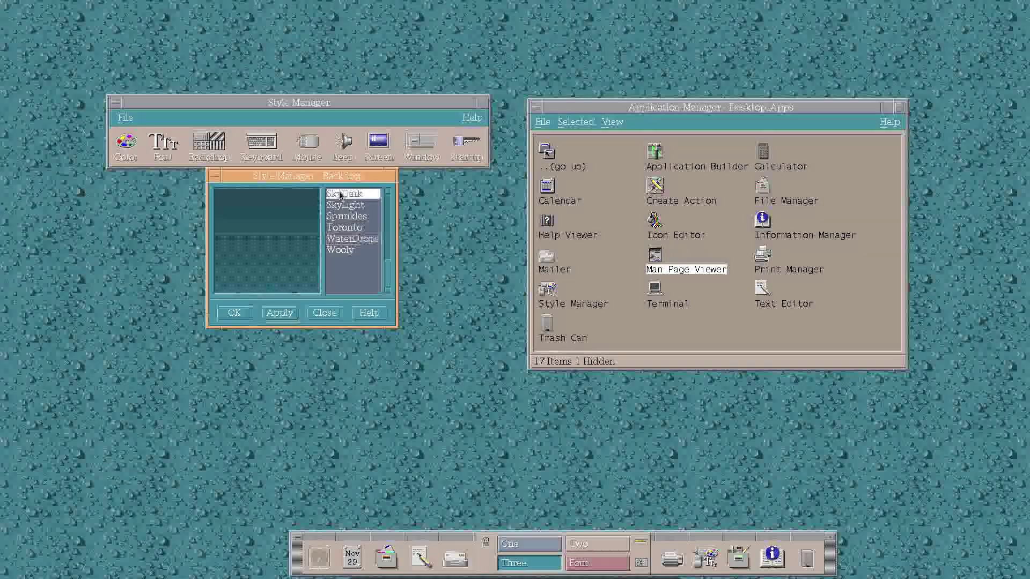
click(288, 313)
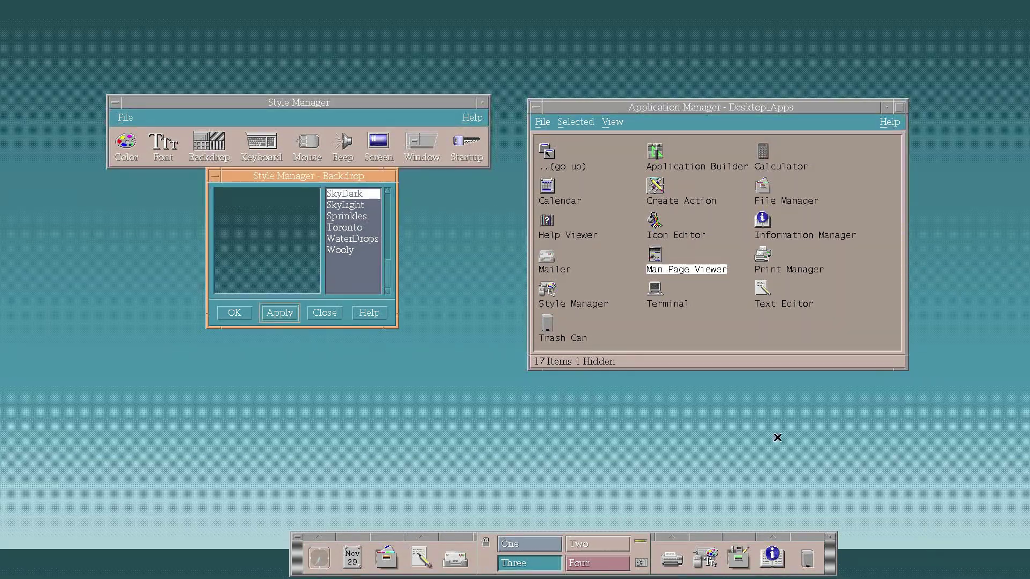
Close the Backdrop settings, then open and dismiss the Mouse and Beep settings unchanged
click(323, 315)
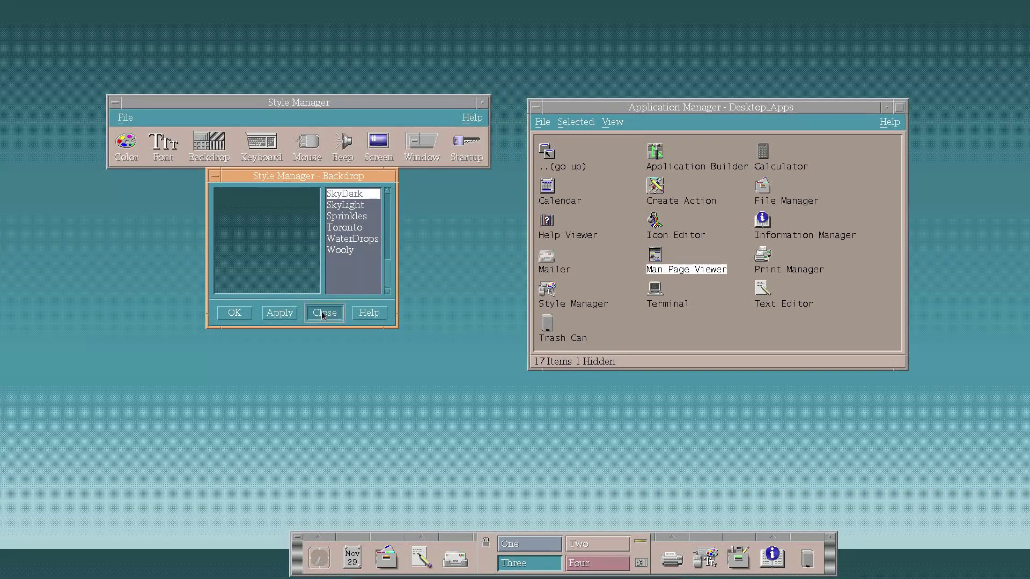
click(307, 144)
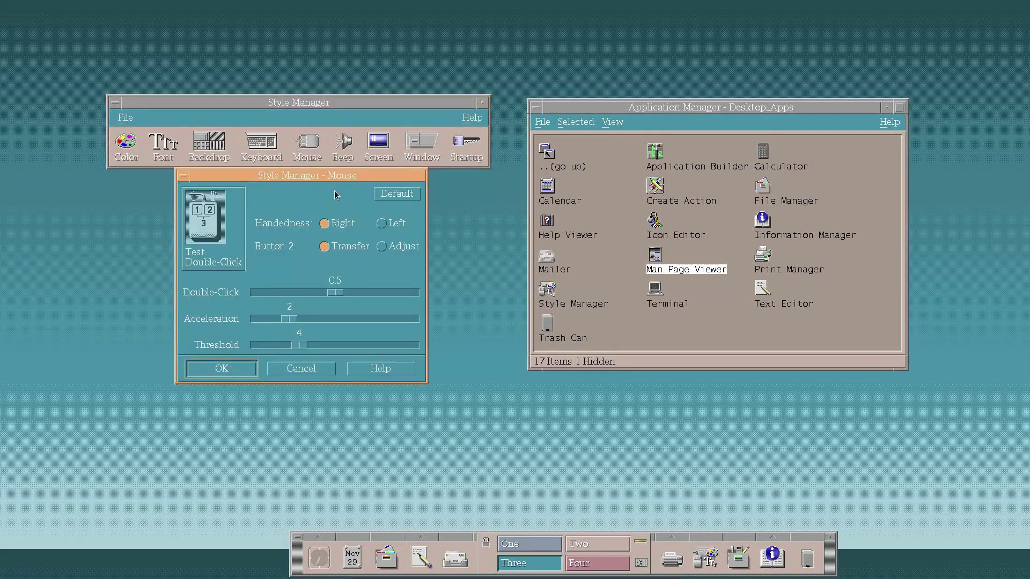
click(309, 368)
click(339, 143)
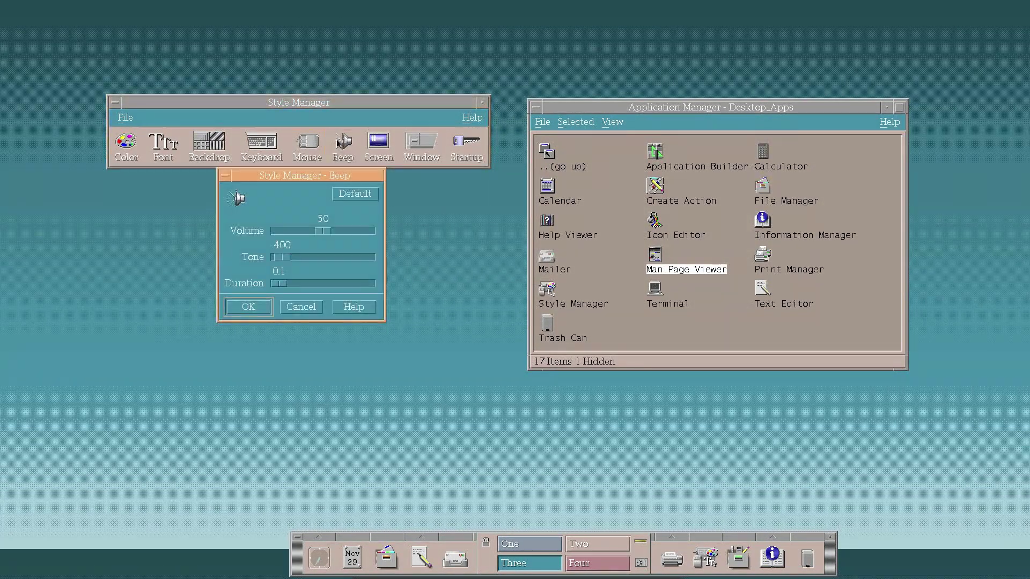
click(318, 308)
Turn the screen saver on, trying Fireworks and Conway's Life before settling on Wiggly Worms
click(375, 155)
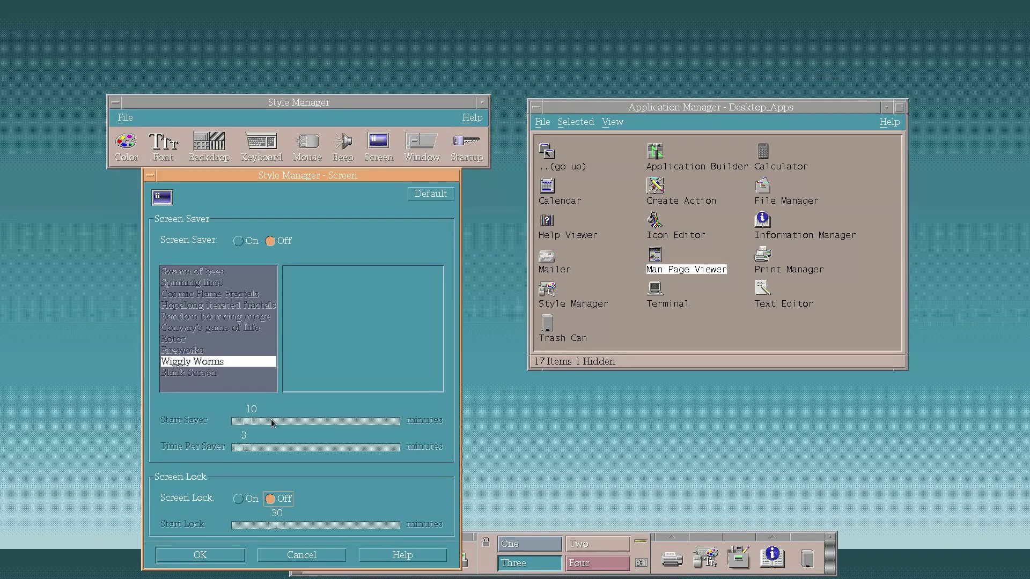
click(238, 241)
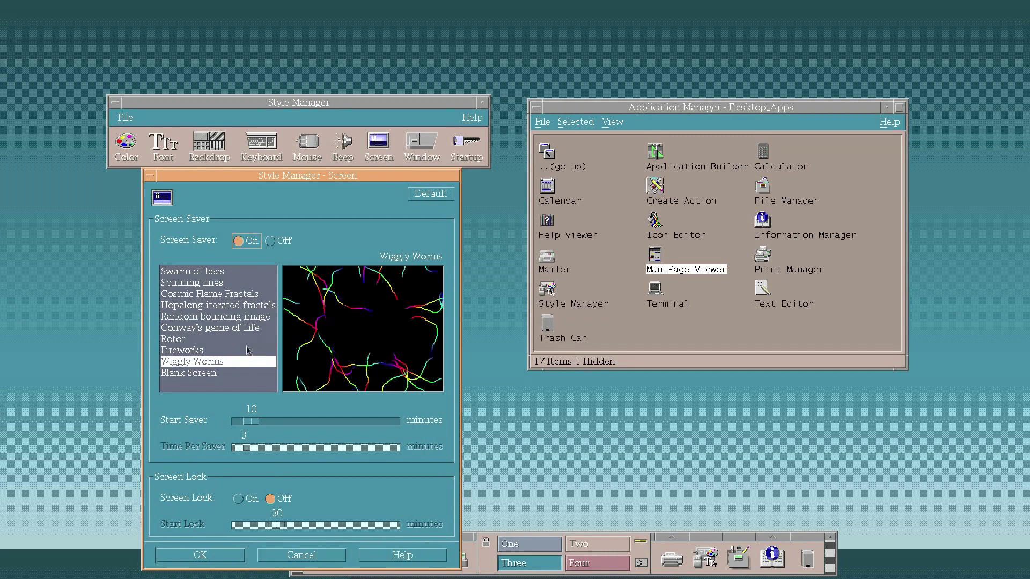
click(196, 351)
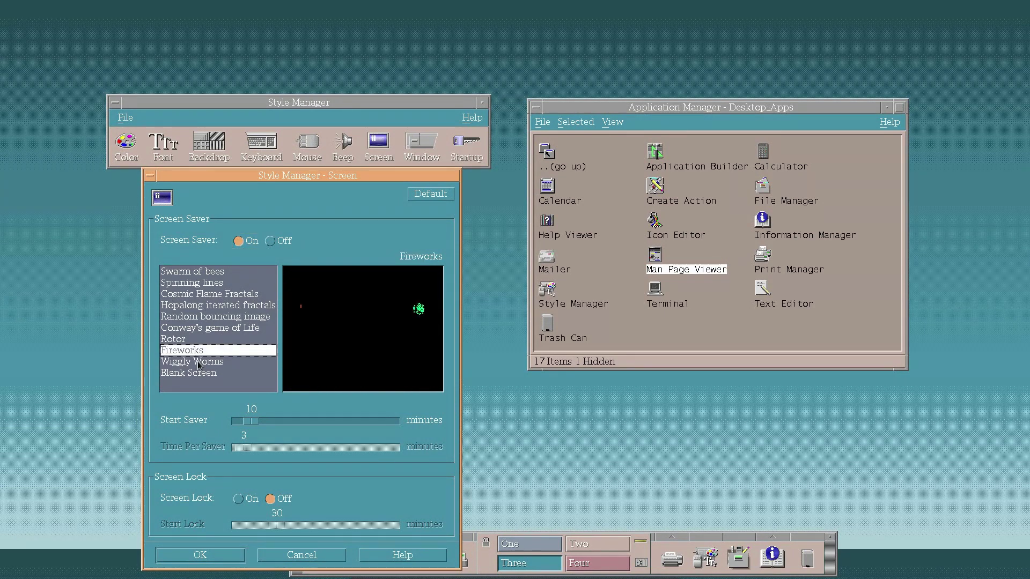
click(214, 329)
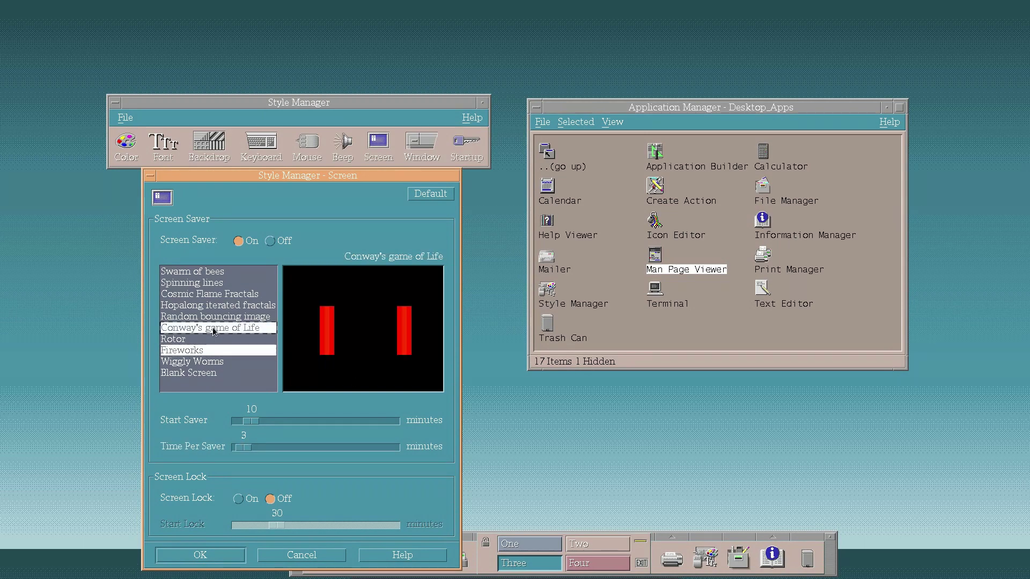
click(210, 361)
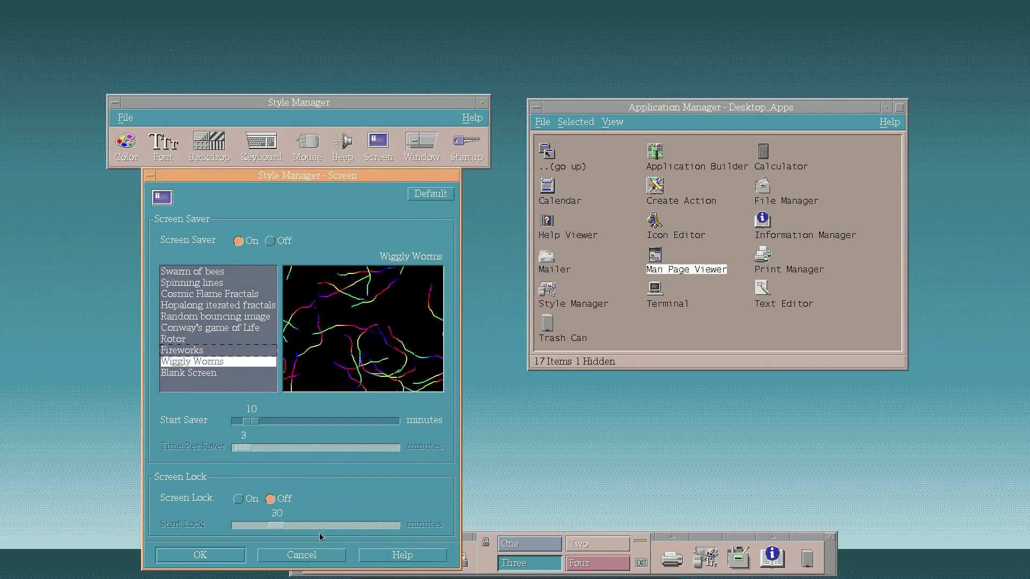
click(230, 561)
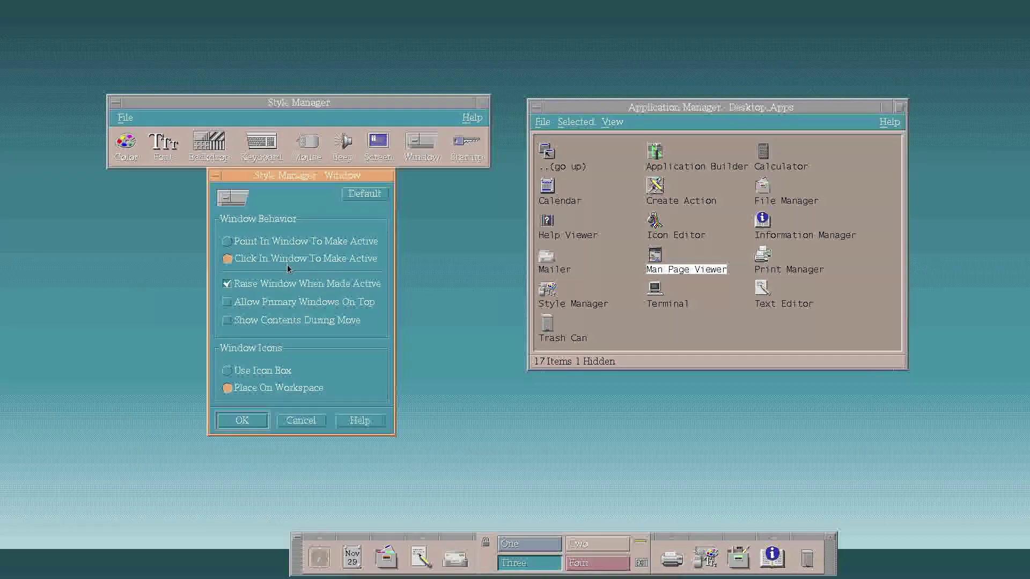
Dismiss the Window settings unchanged and set Startup to return to the Home session at login
click(310, 422)
click(467, 143)
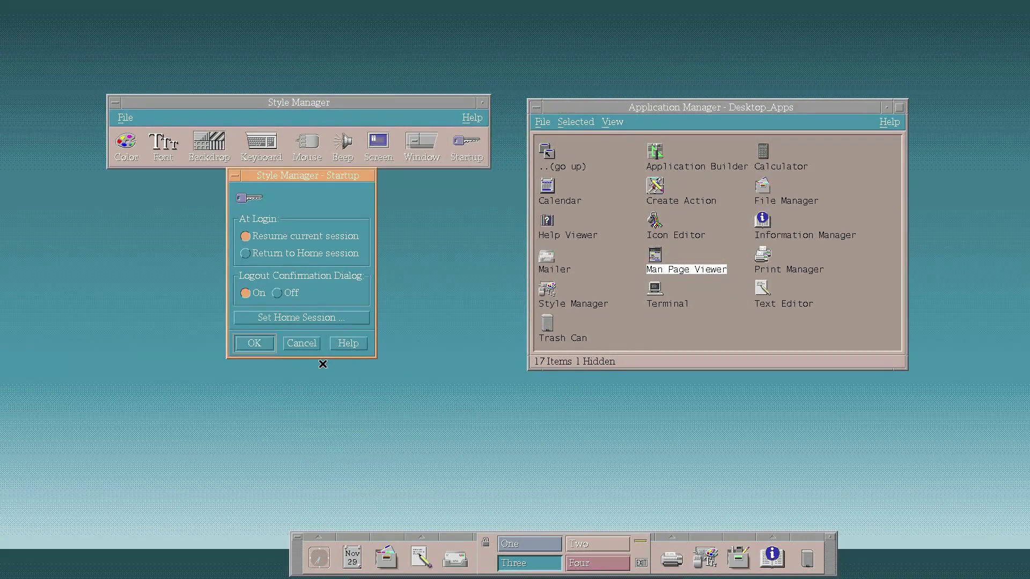
click(255, 256)
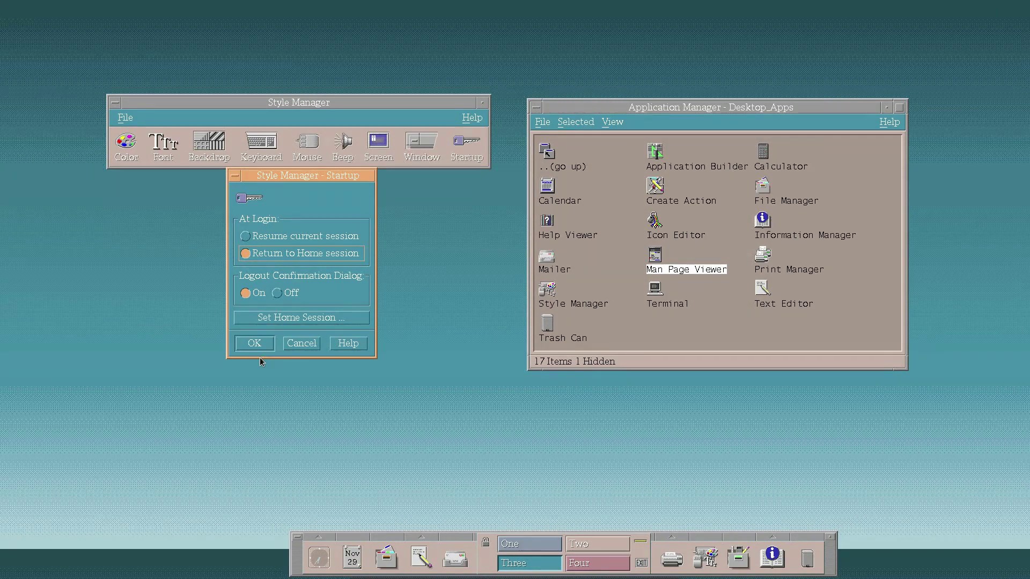
Close the Startup settings and launch File Manager on the /home/quids folder
key(Return)
click(787, 201)
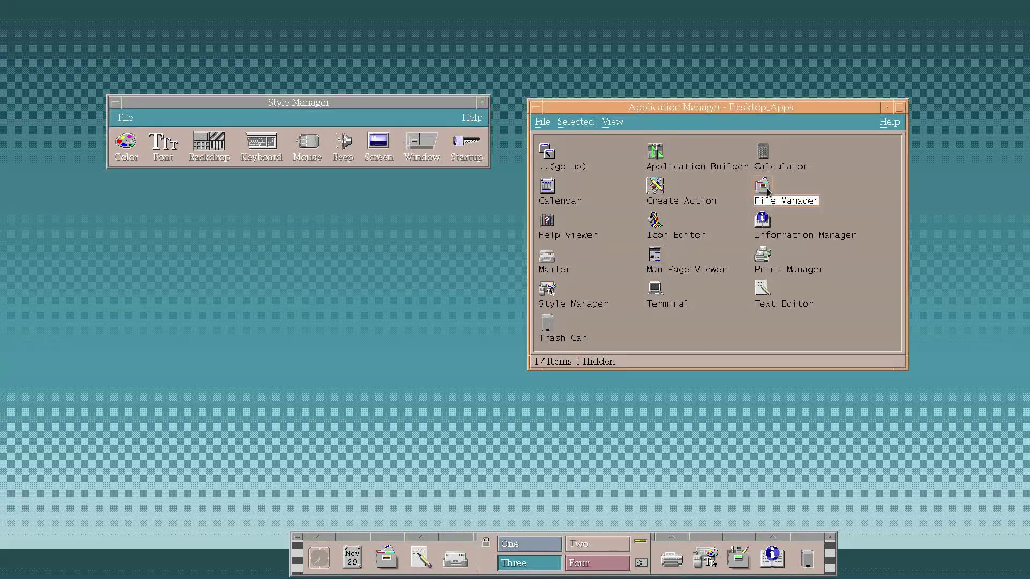
double_click(786, 200)
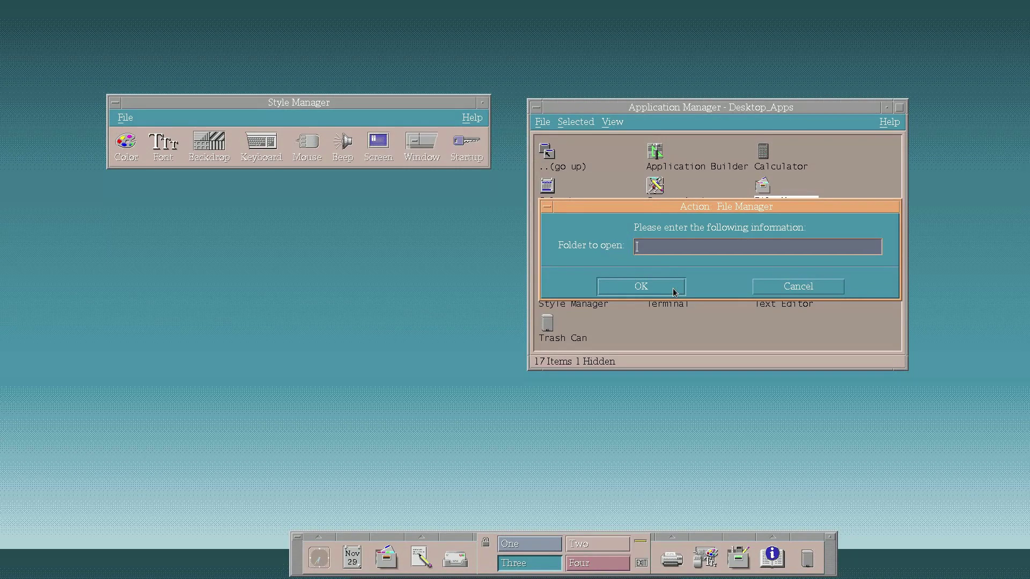
text(/home/quids)
click(643, 286)
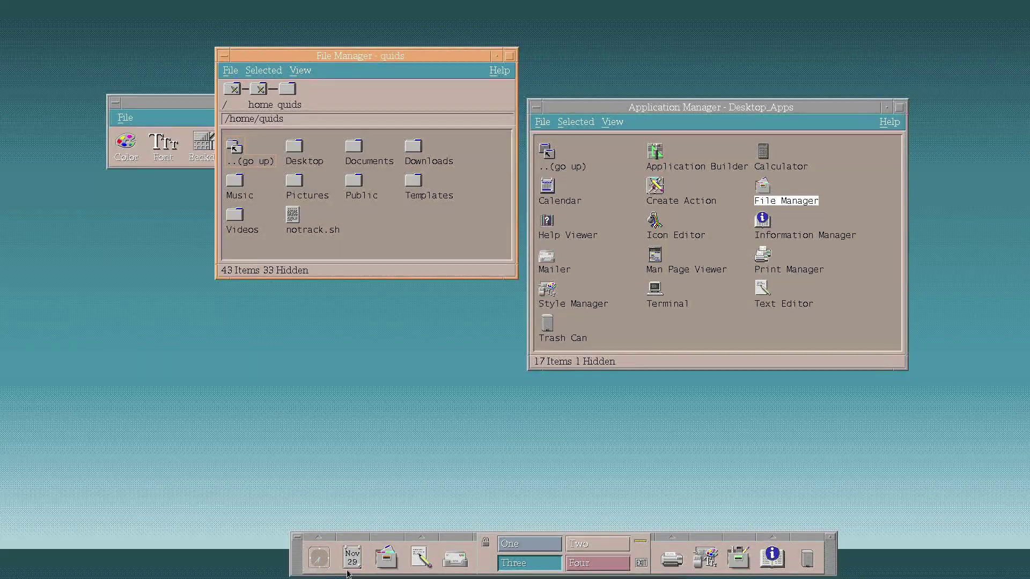
Close the duplicate window, enlarge File Manager, and open notrack.sh in the Text Editor
click(382, 565)
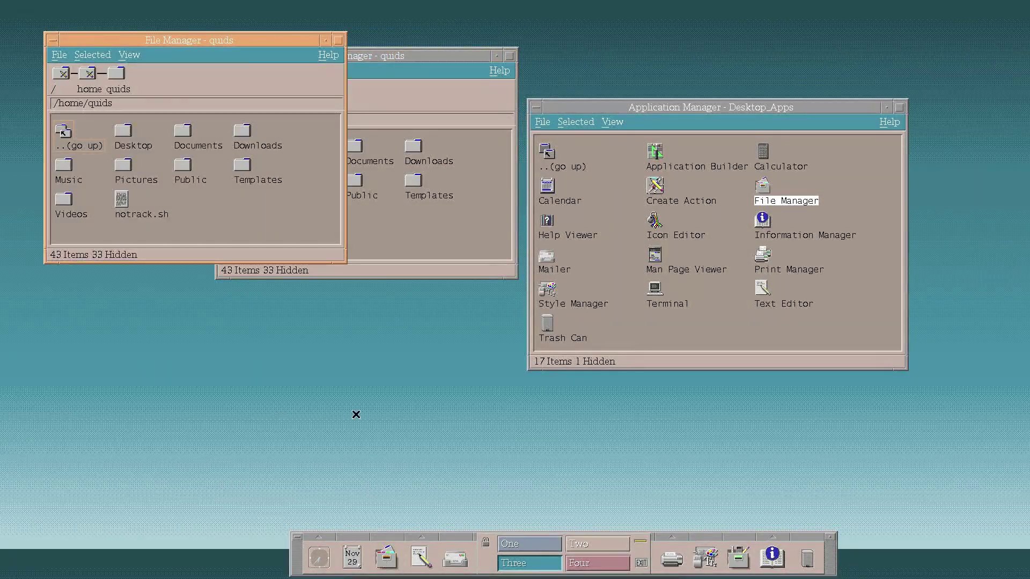
key(alt+F4)
drag(516, 278, 719, 445)
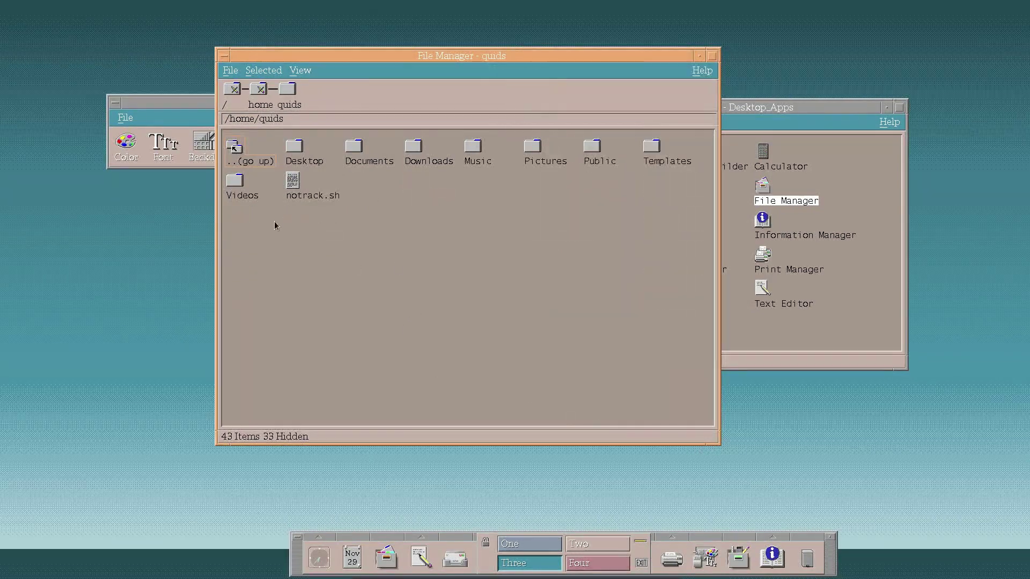
double_click(293, 182)
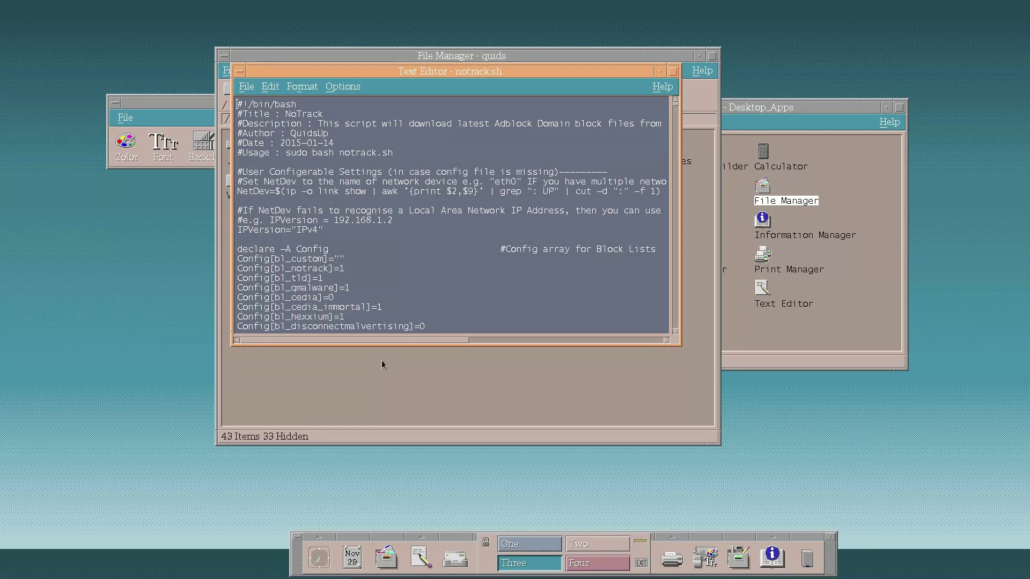
Bring File Manager forward, enter the Videos folder, and show the mp4 file's actions
click(258, 169)
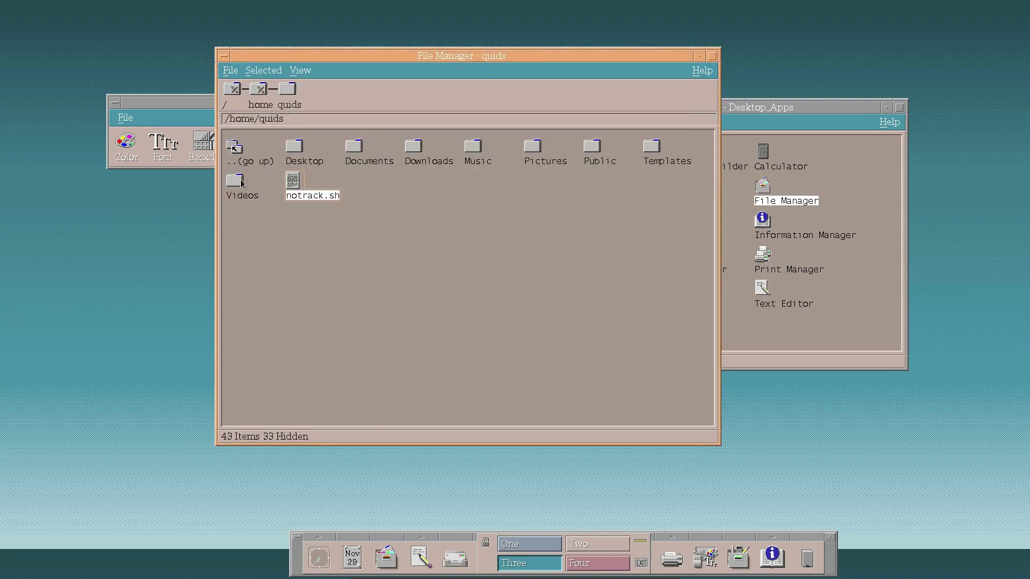
double_click(240, 182)
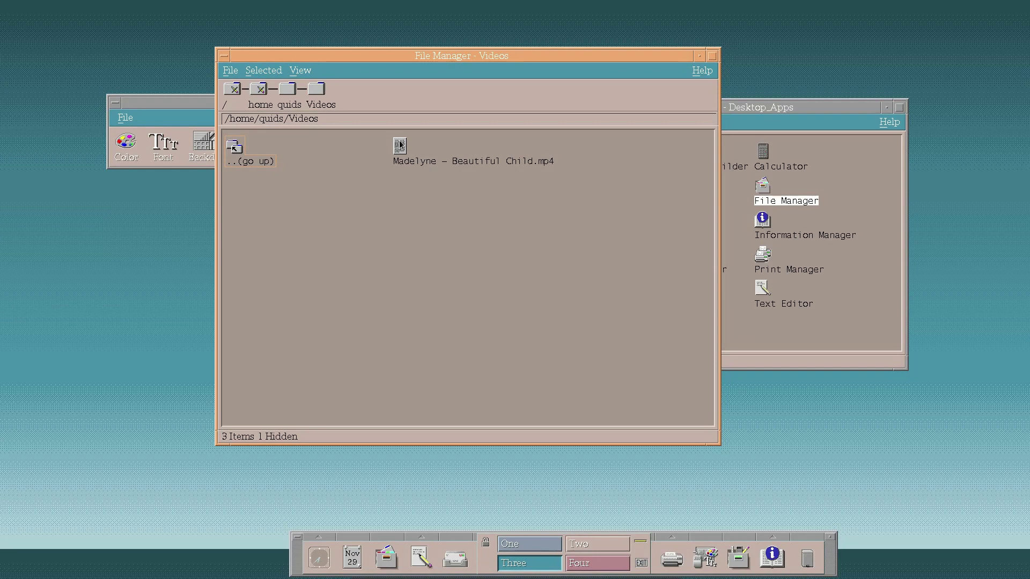
right_click(399, 144)
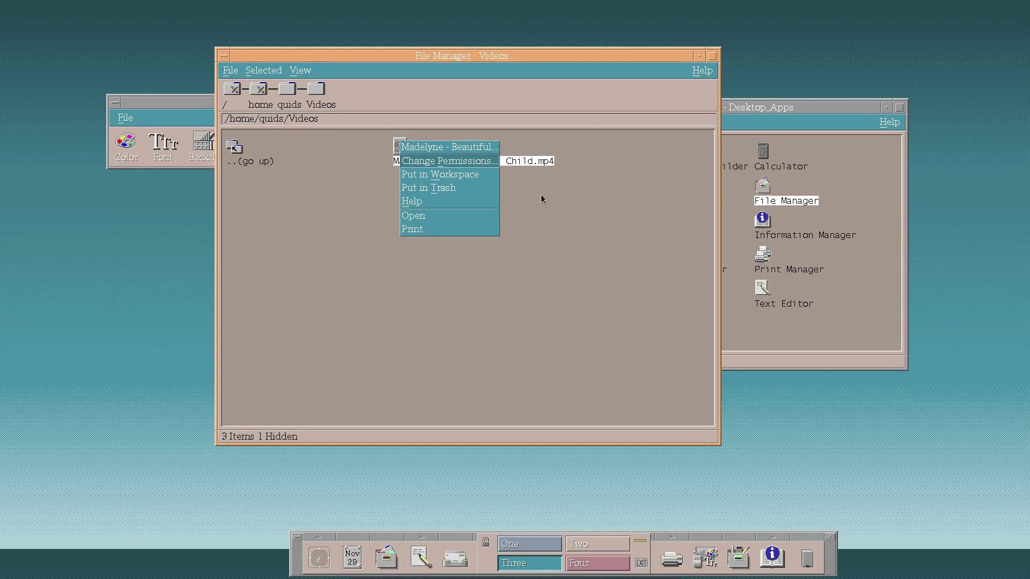
Apply the 'By Name, date, size' view option to list files in detail
click(301, 70)
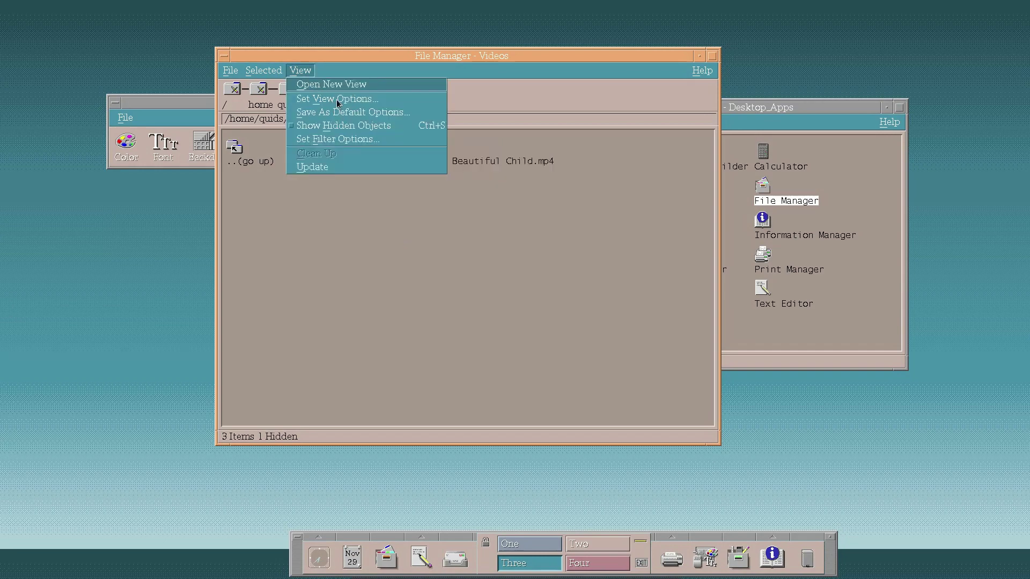
click(338, 103)
click(863, 251)
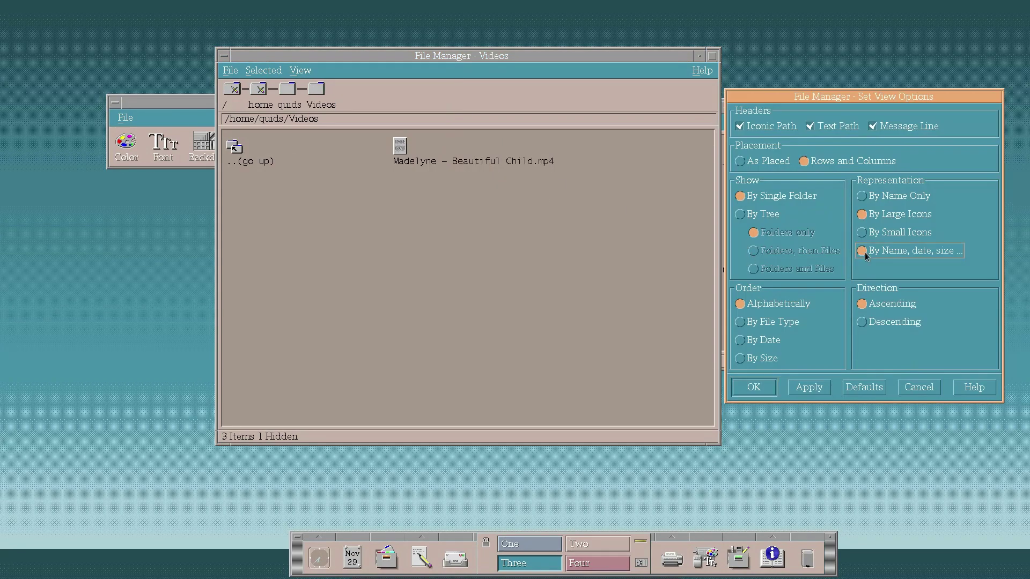
click(802, 388)
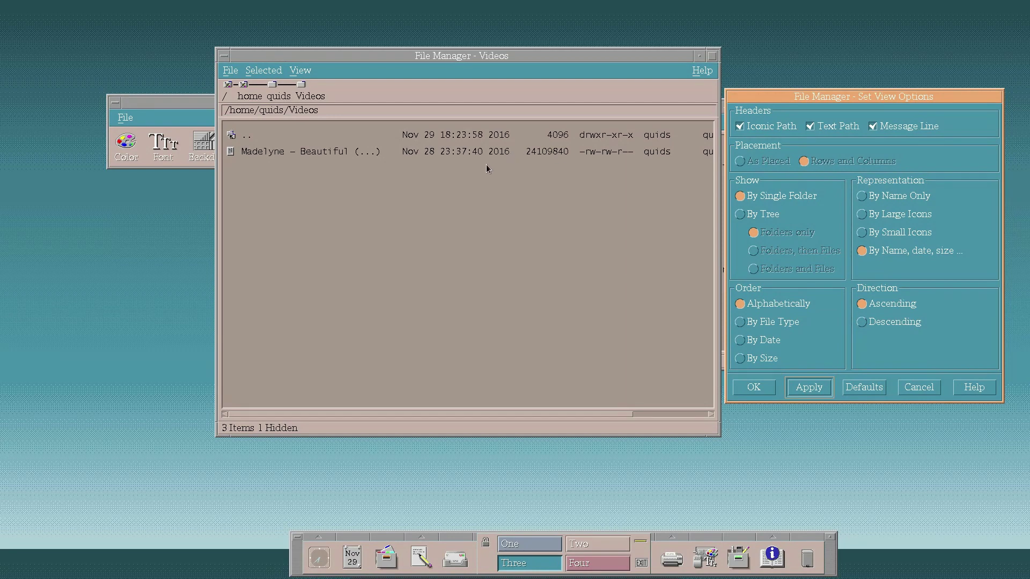
click(762, 394)
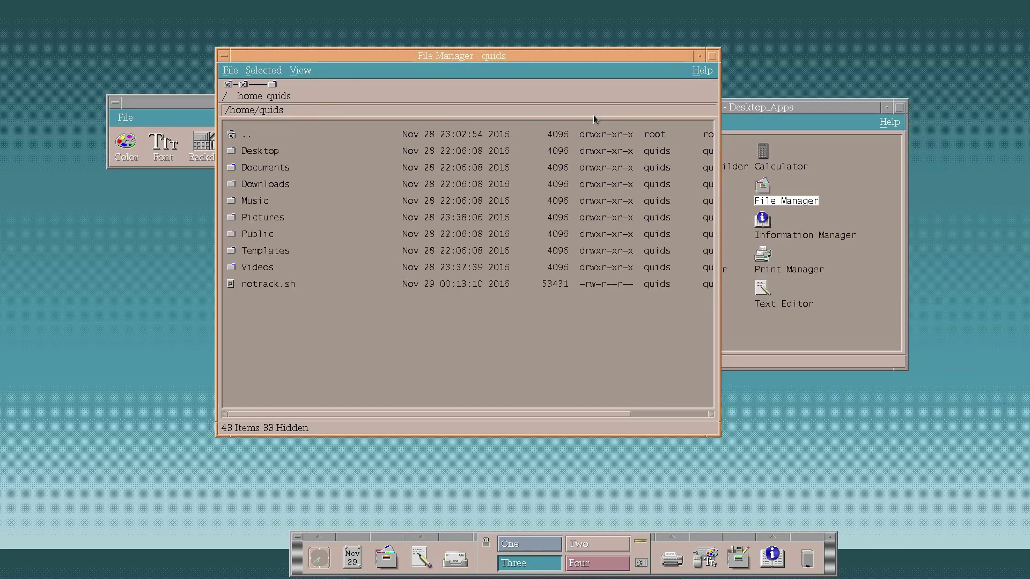